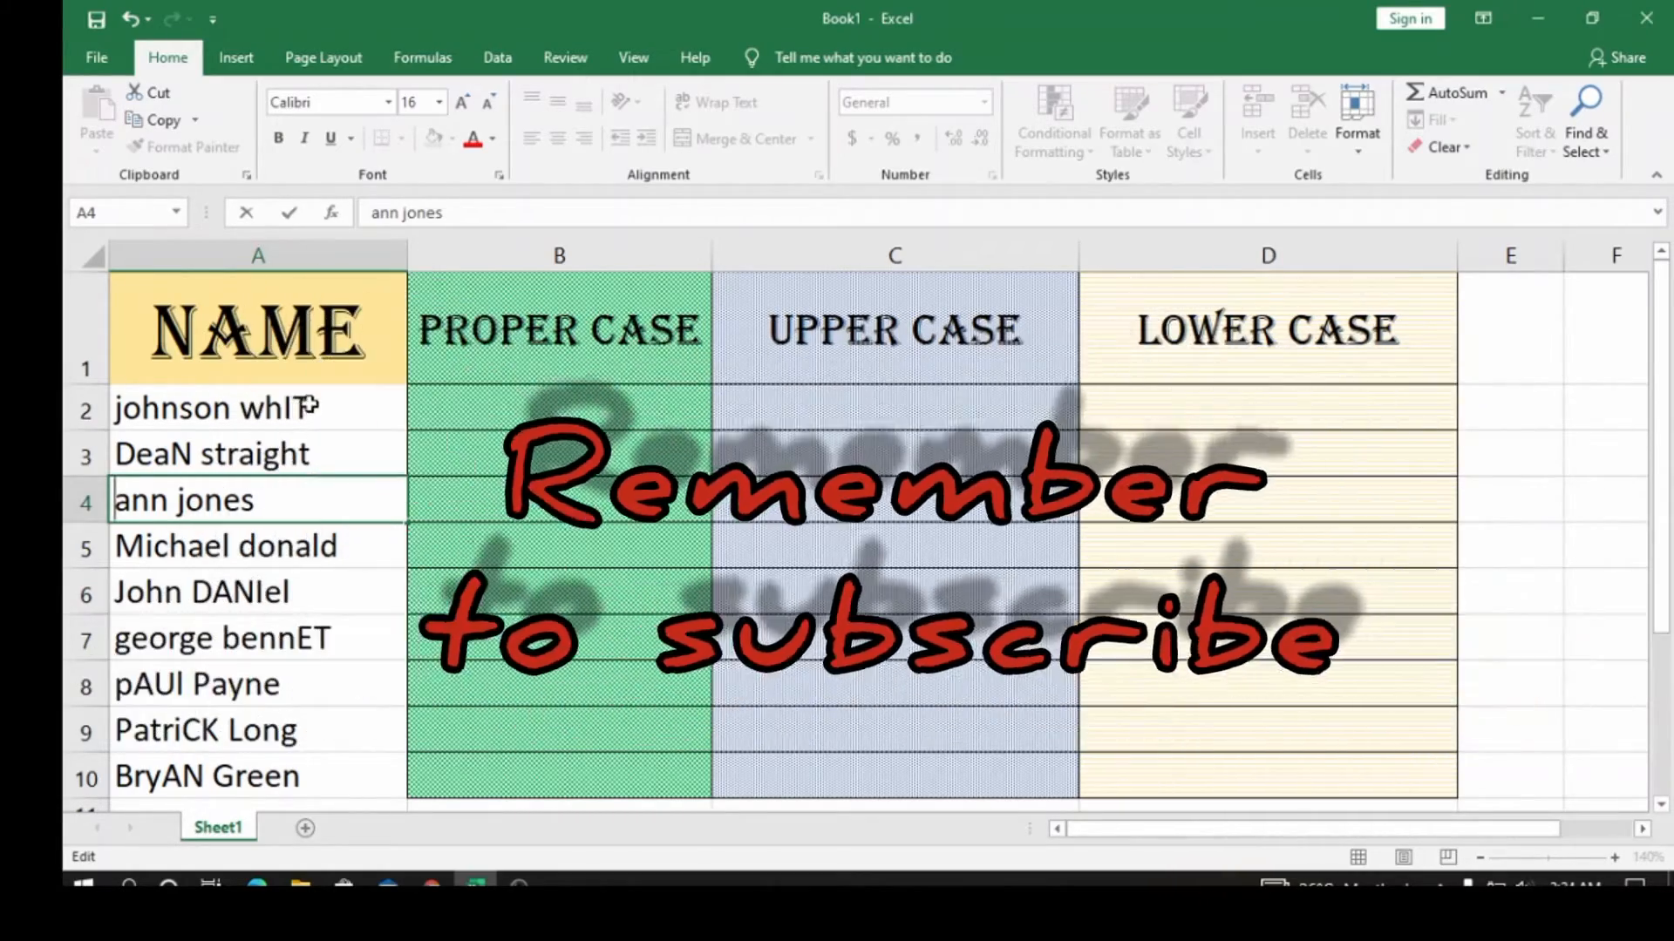
scroll(520, 456, down, 5)
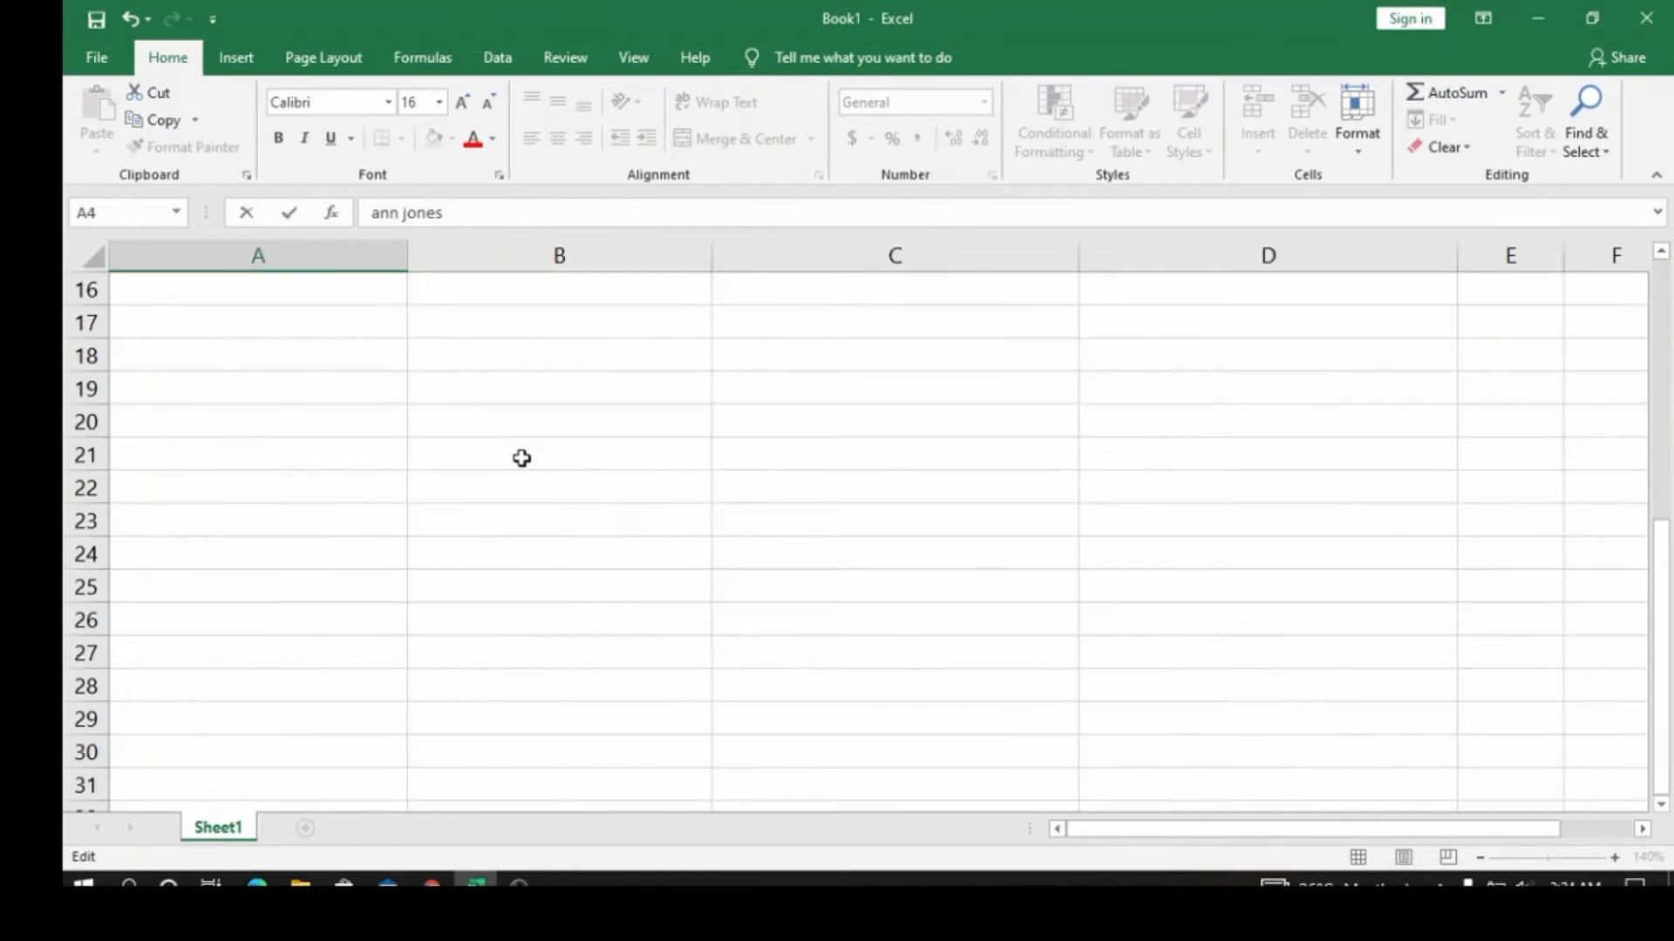
scroll(519, 456, up, 4)
scroll(521, 458, up, 1)
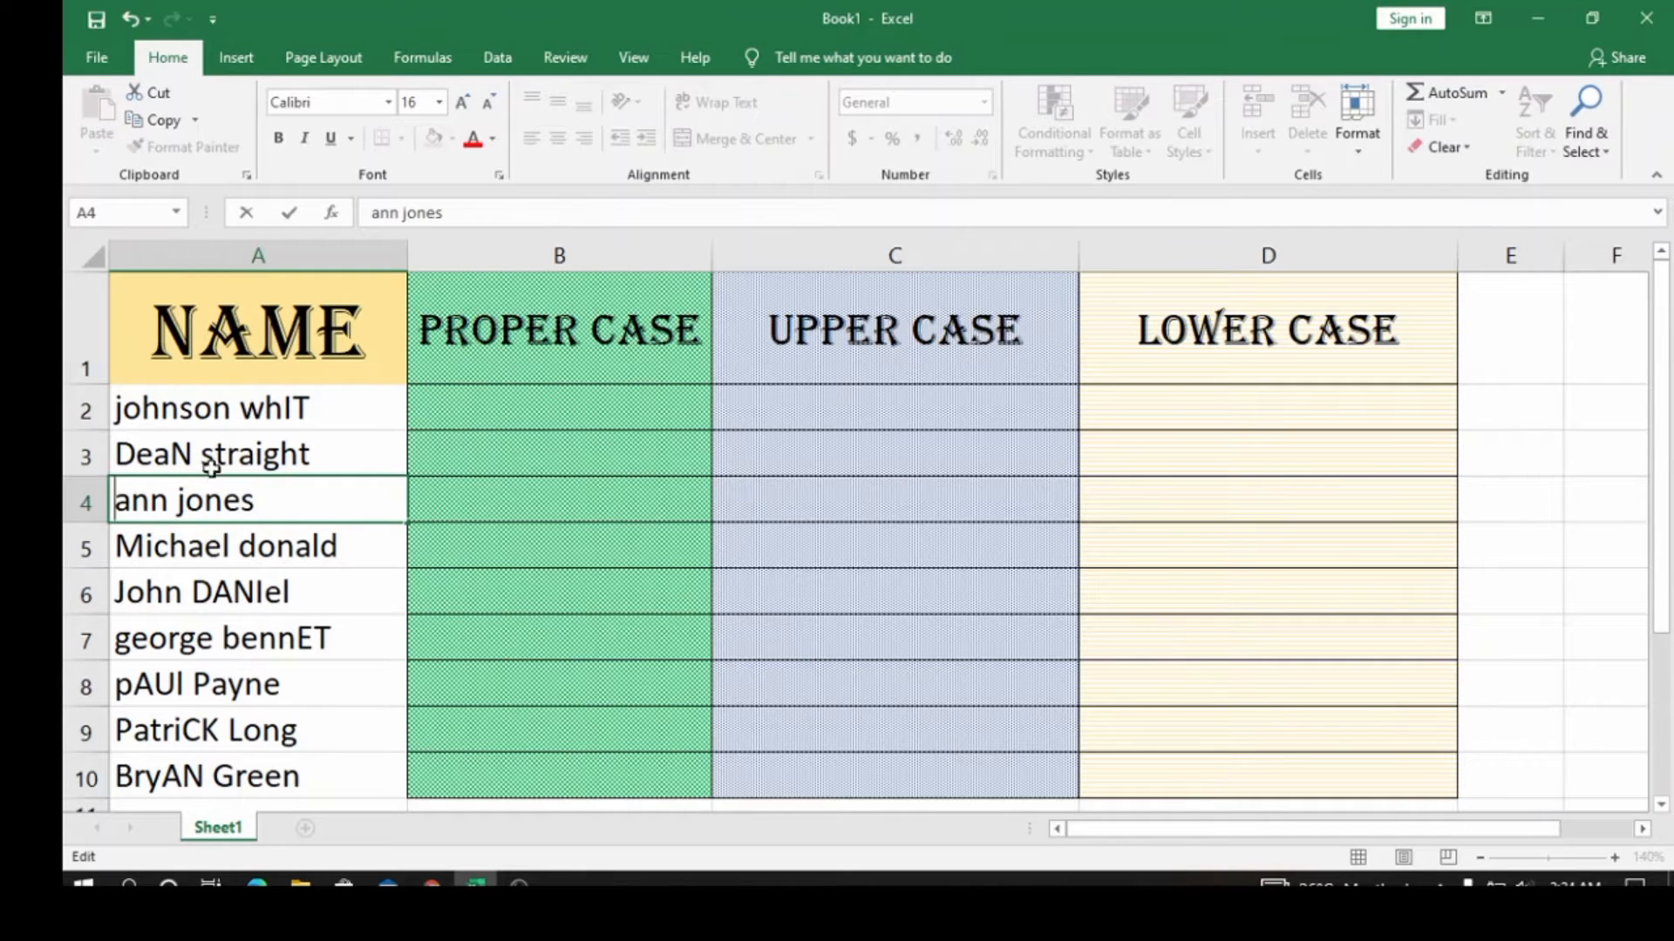
scroll(223, 667, down, 2)
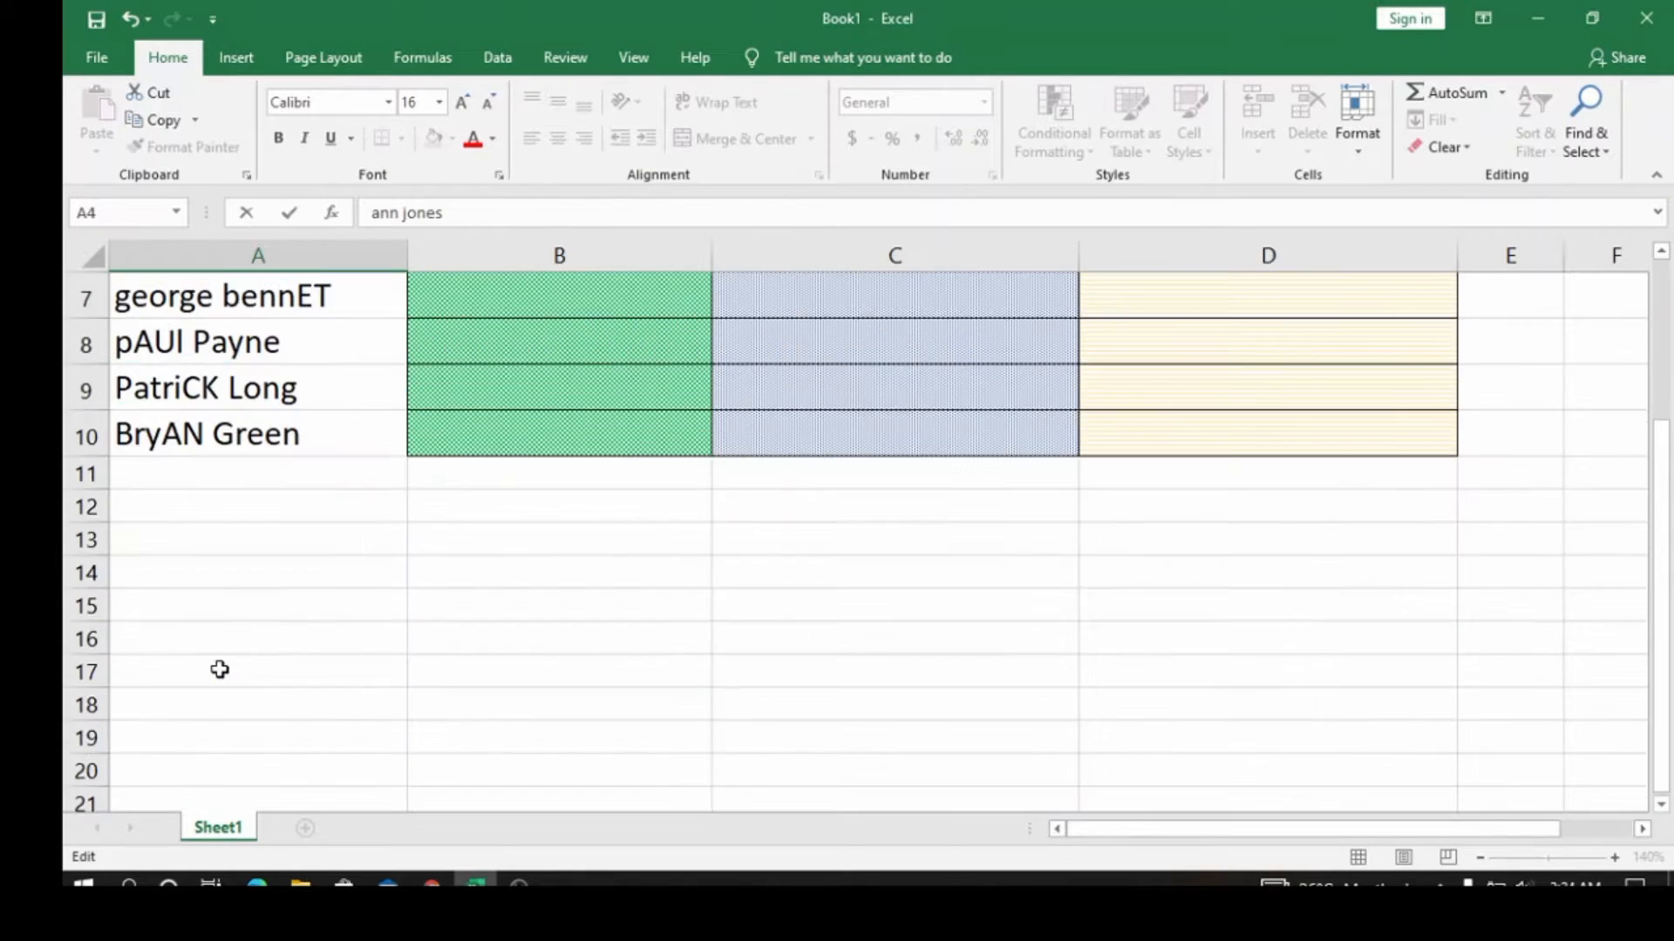
scroll(220, 669, up, 2)
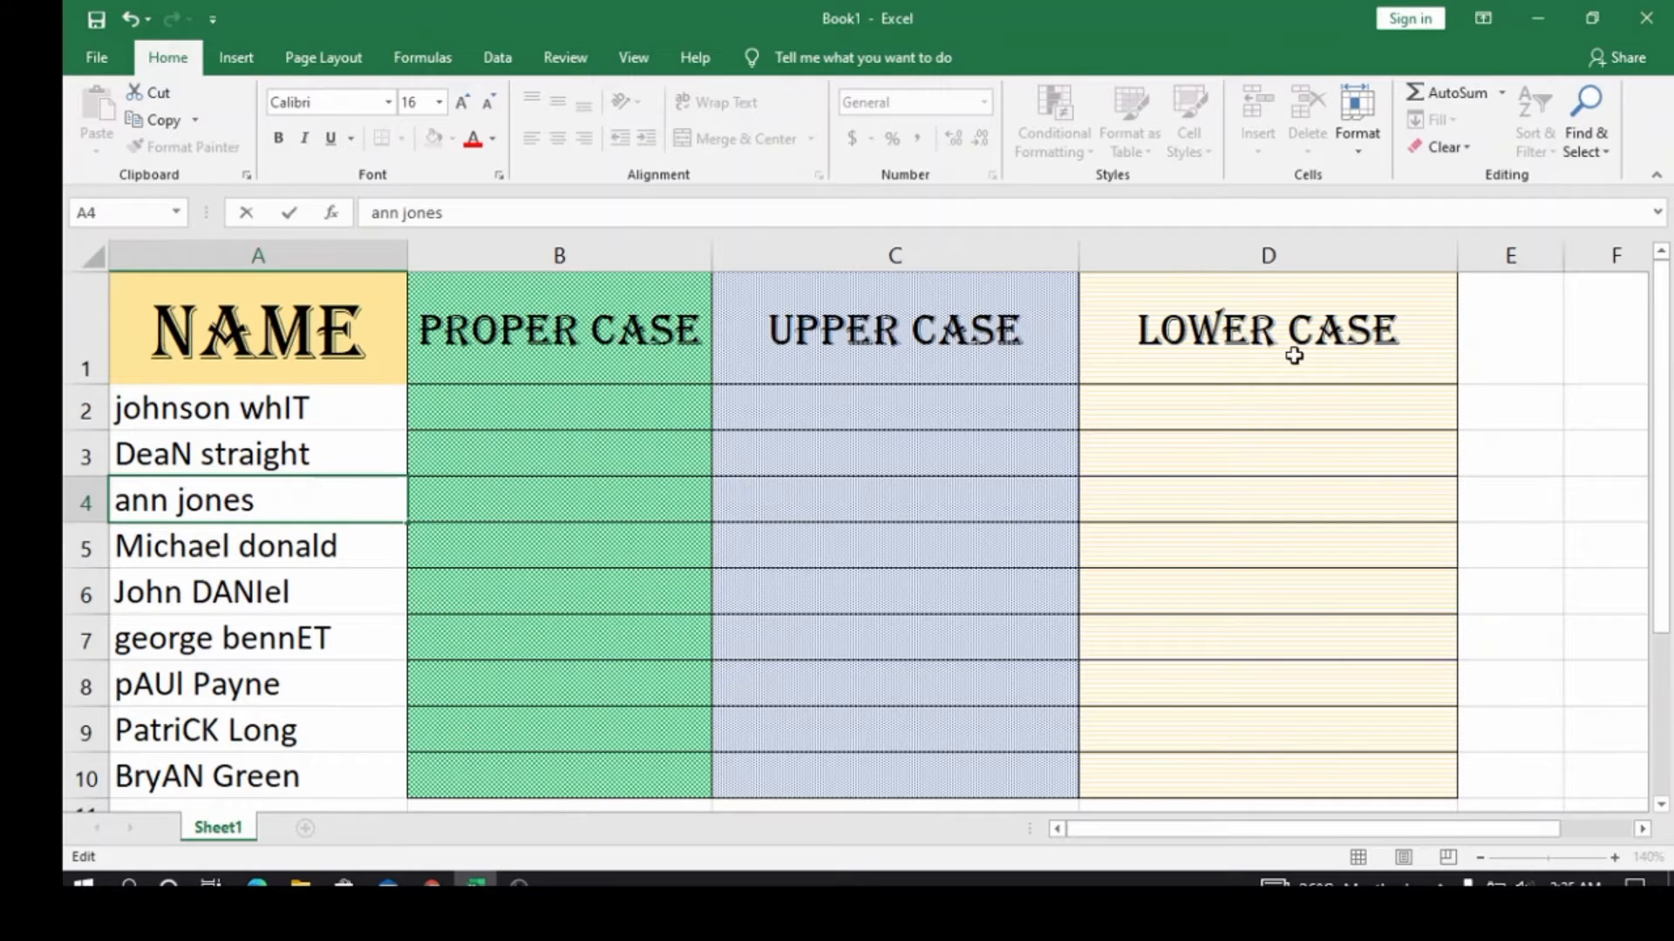
Enter the formula =PROPER(A2) in cell B2 to convert the first name to proper case.
click(506, 410)
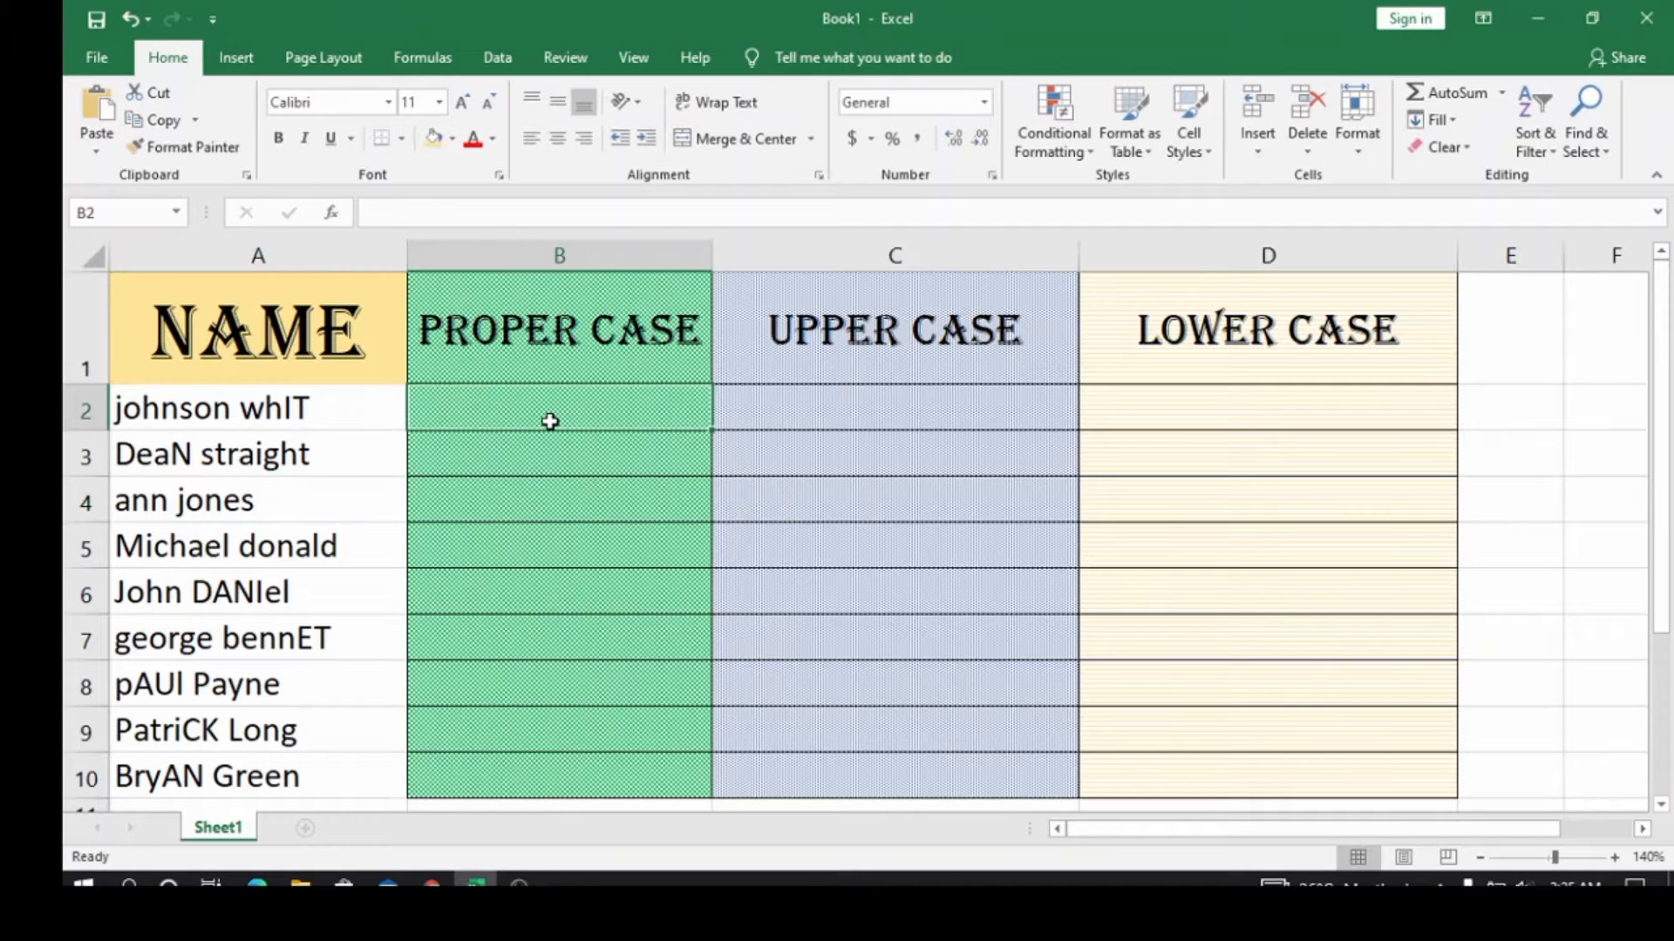
text(=)
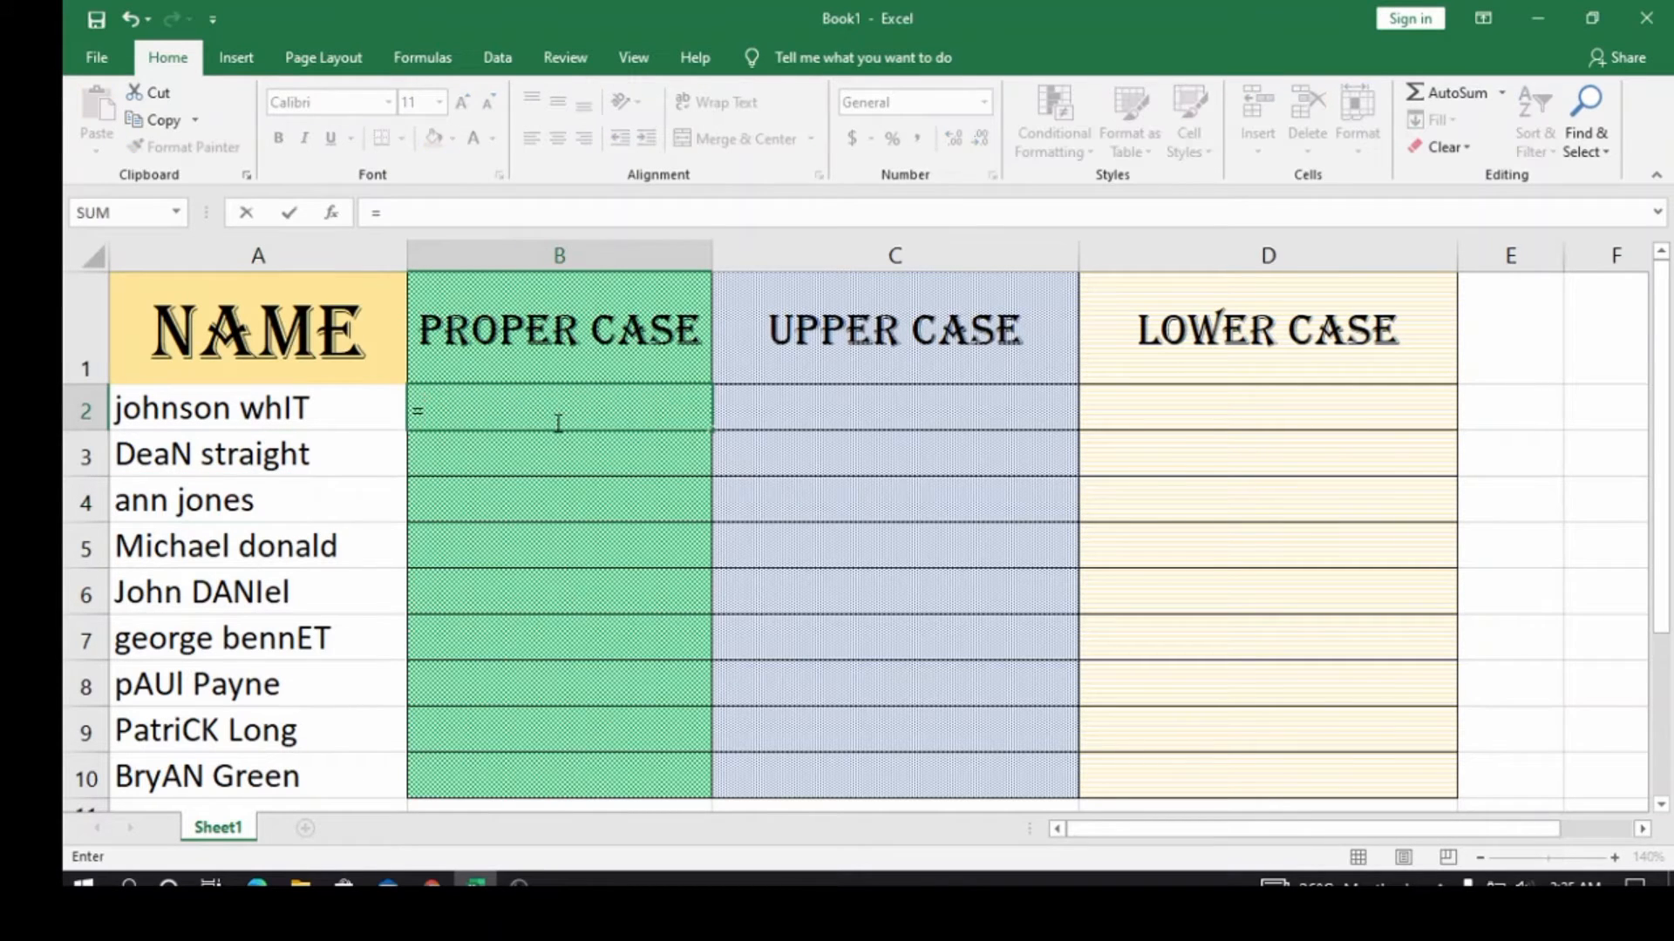
text(p)
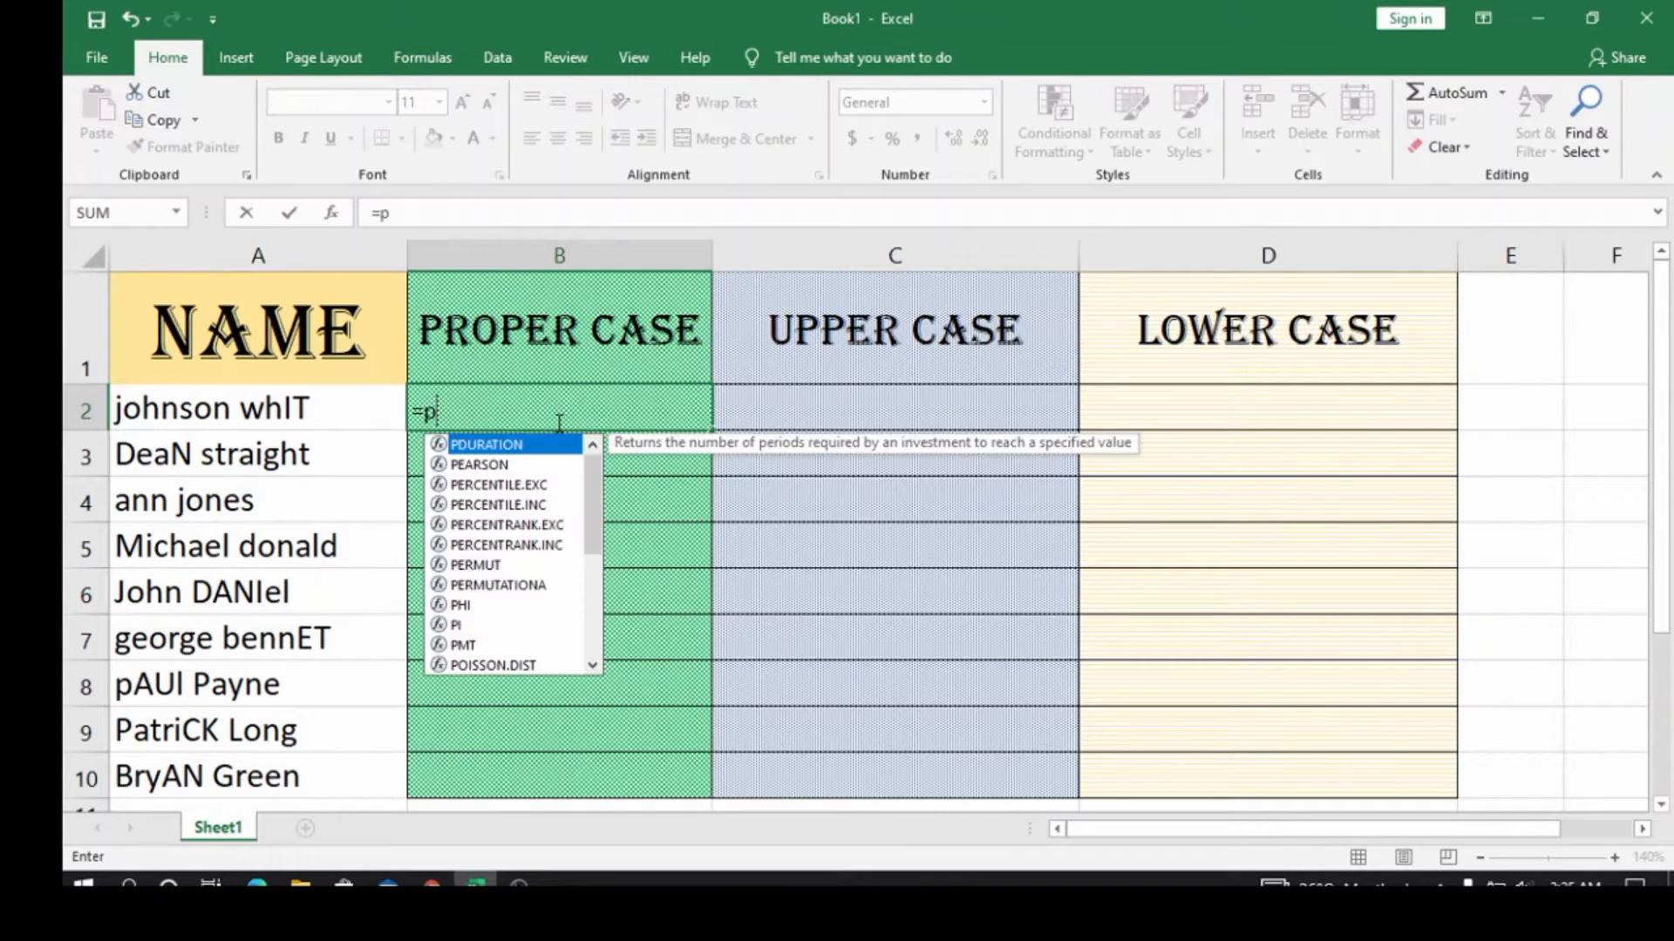
text(rop)
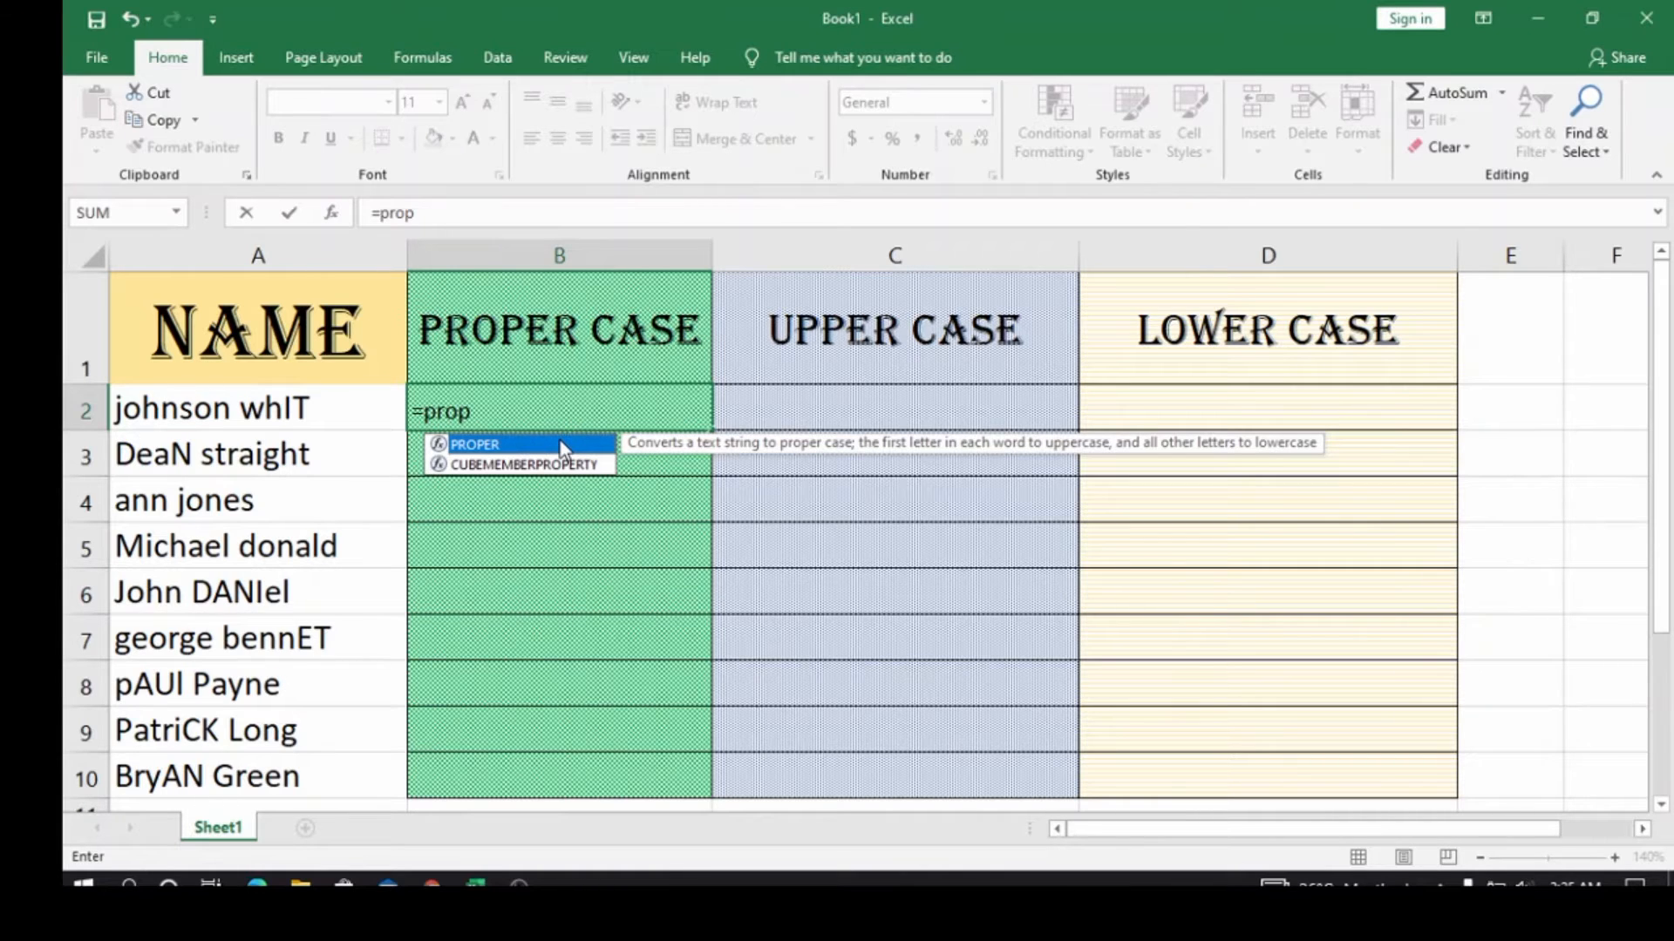
double_click(562, 444)
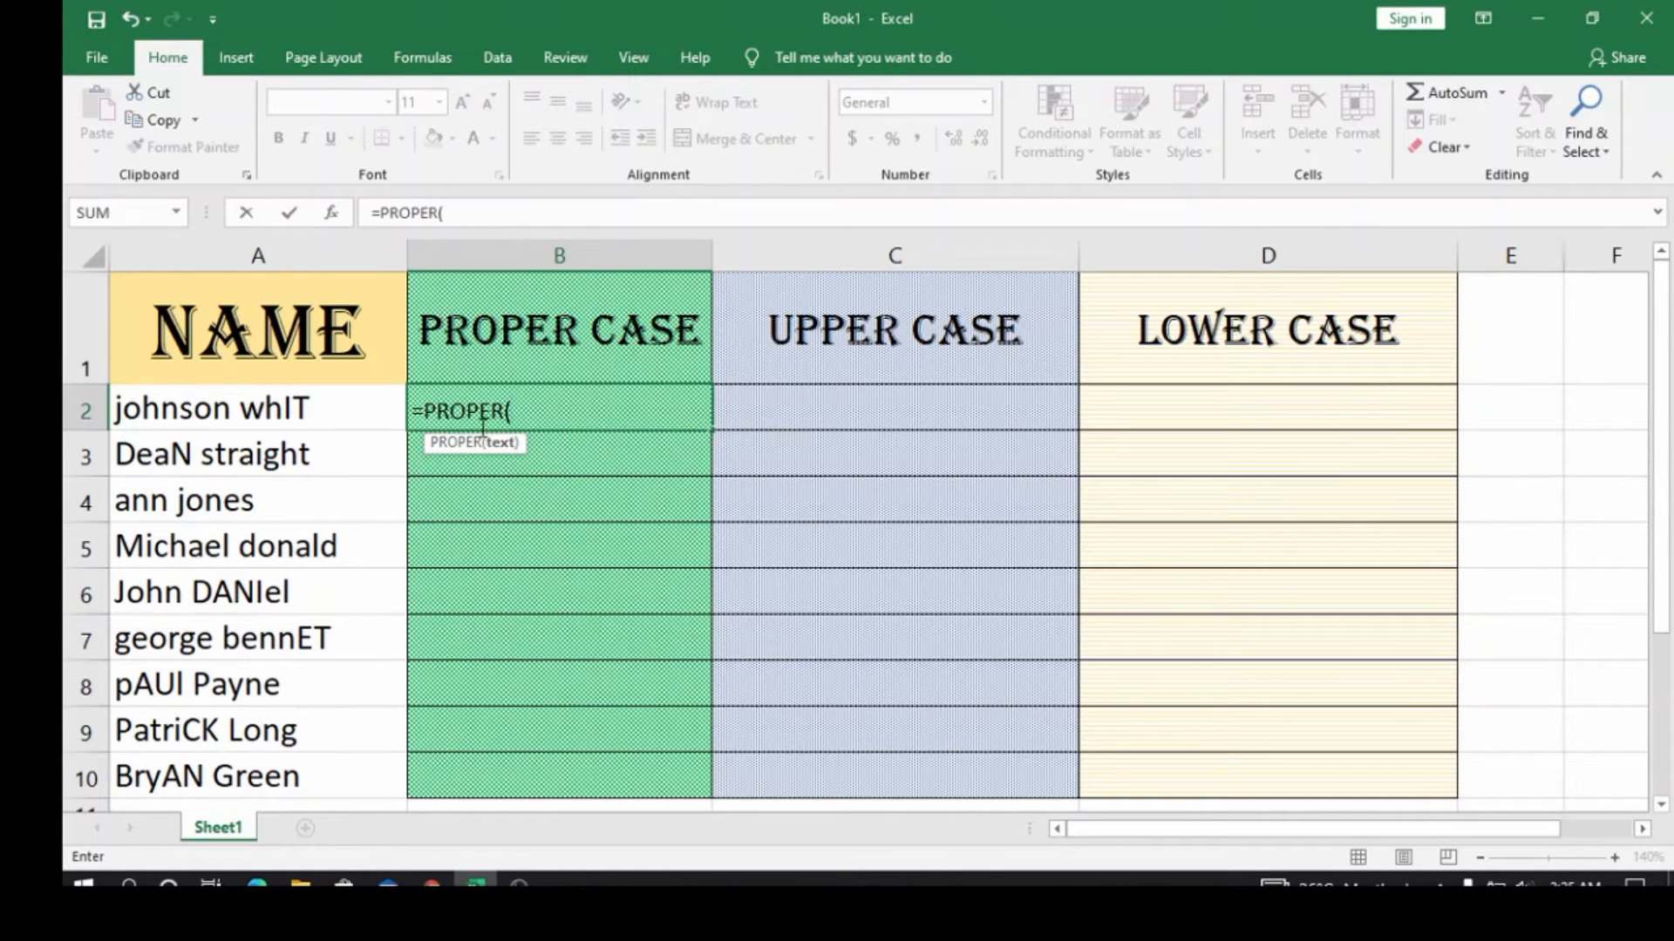
click(208, 397)
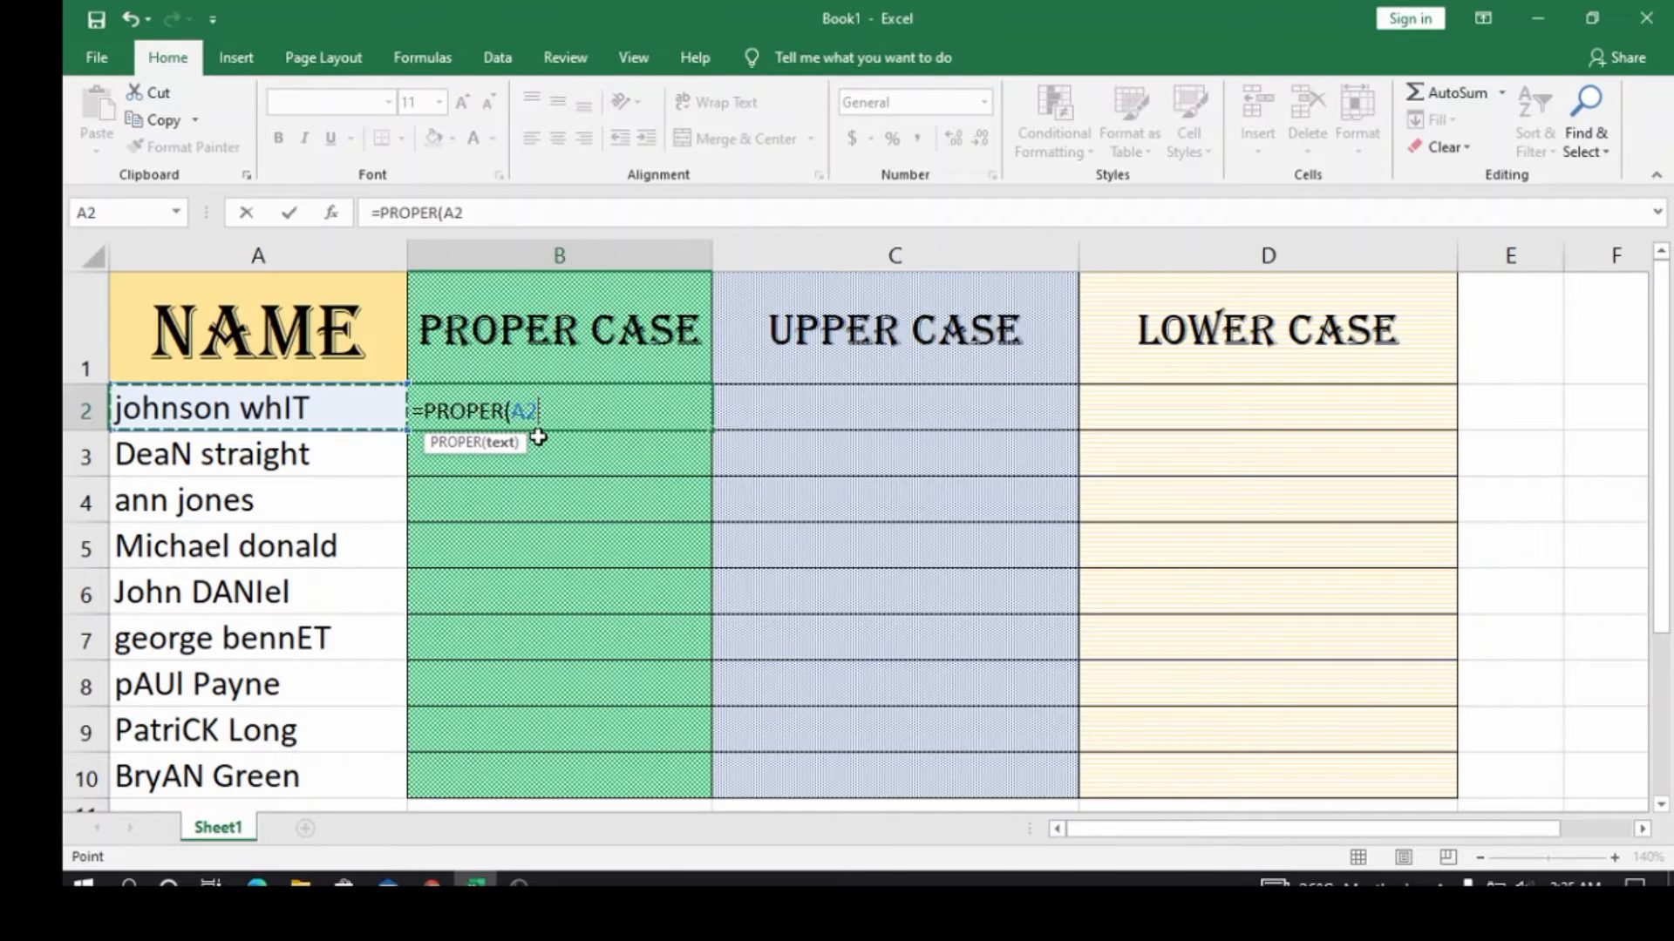
text())
key(Return)
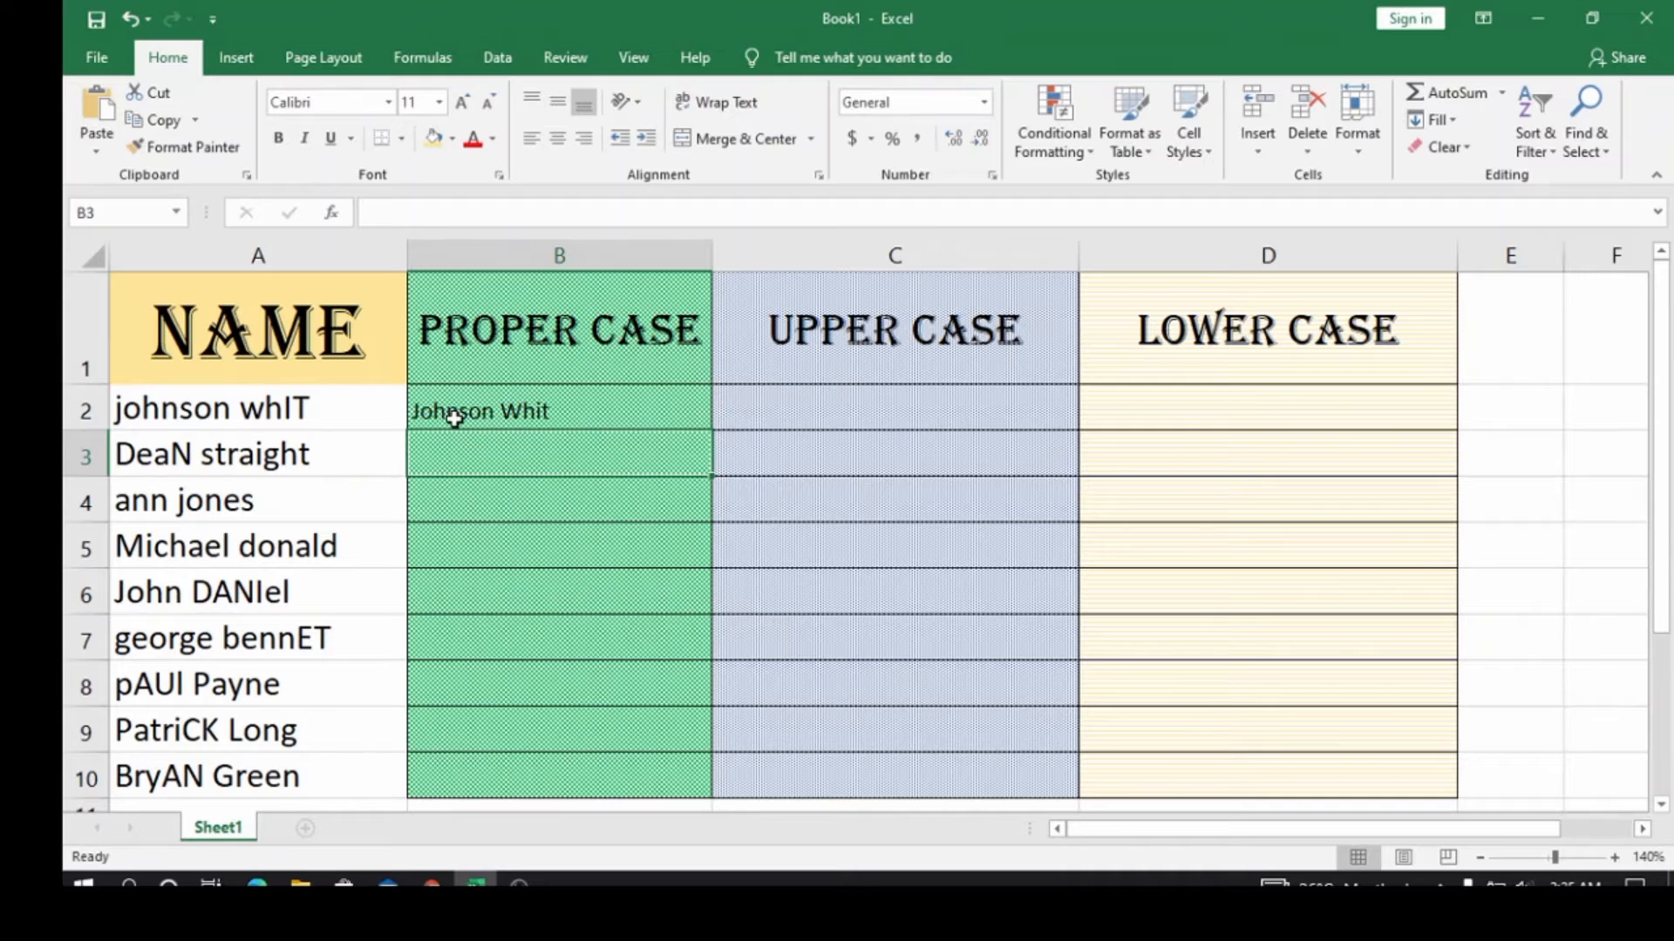
Fill the PROPER formula from B2 down to B10 and make the filled cells bold.
click(586, 405)
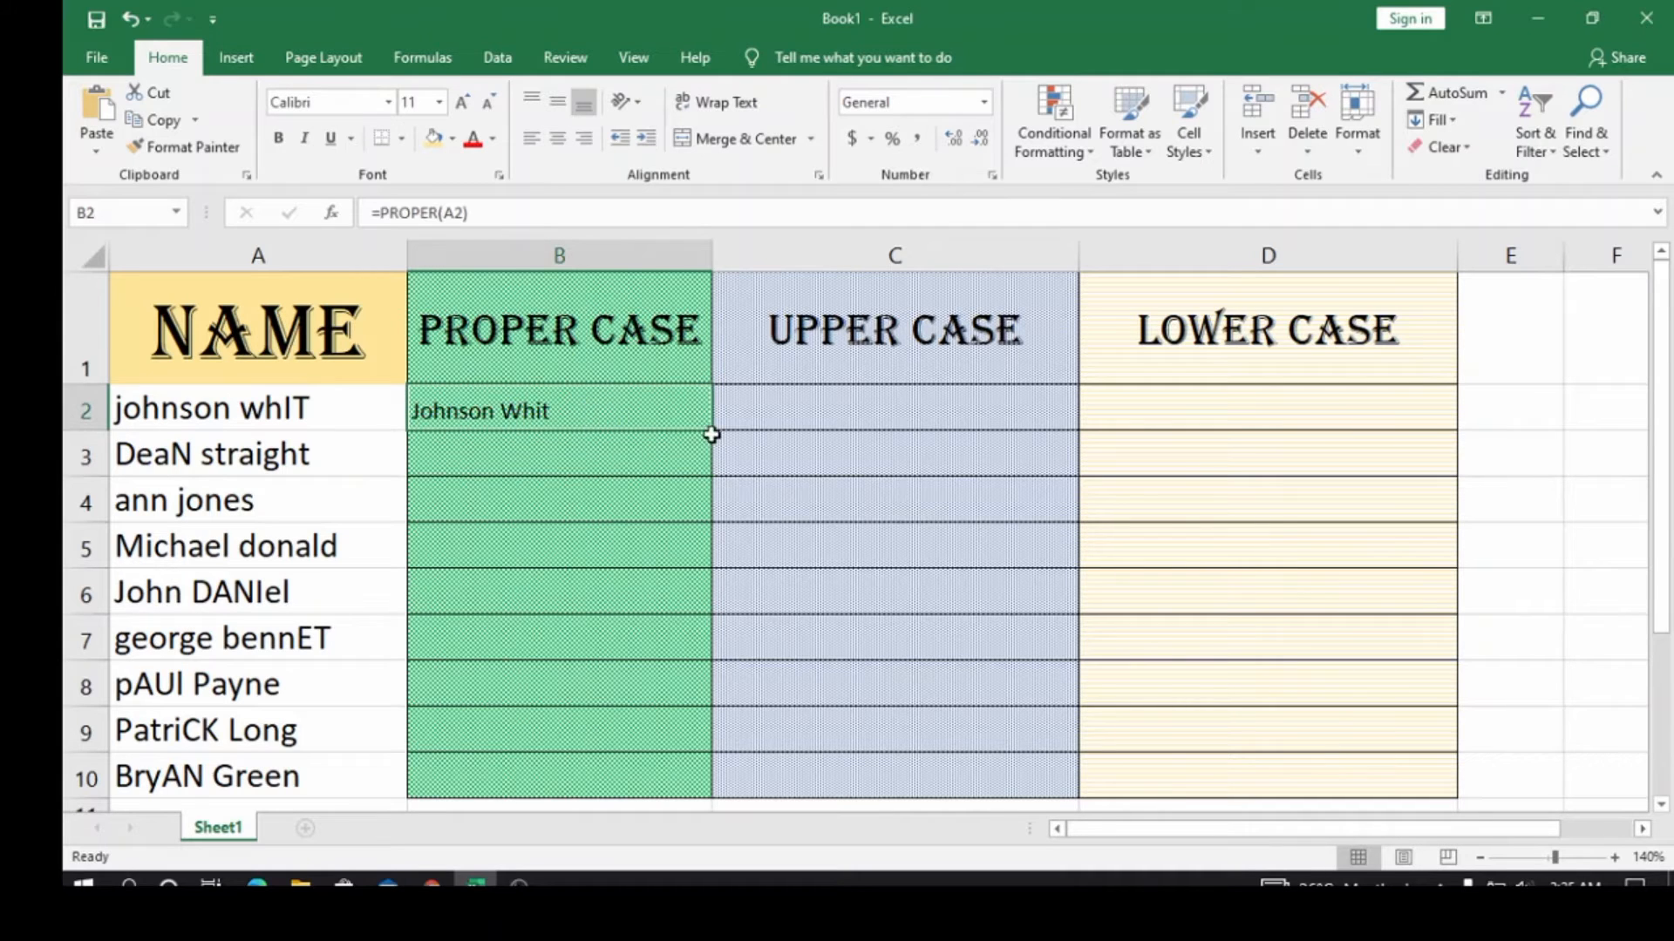
double_click(712, 431)
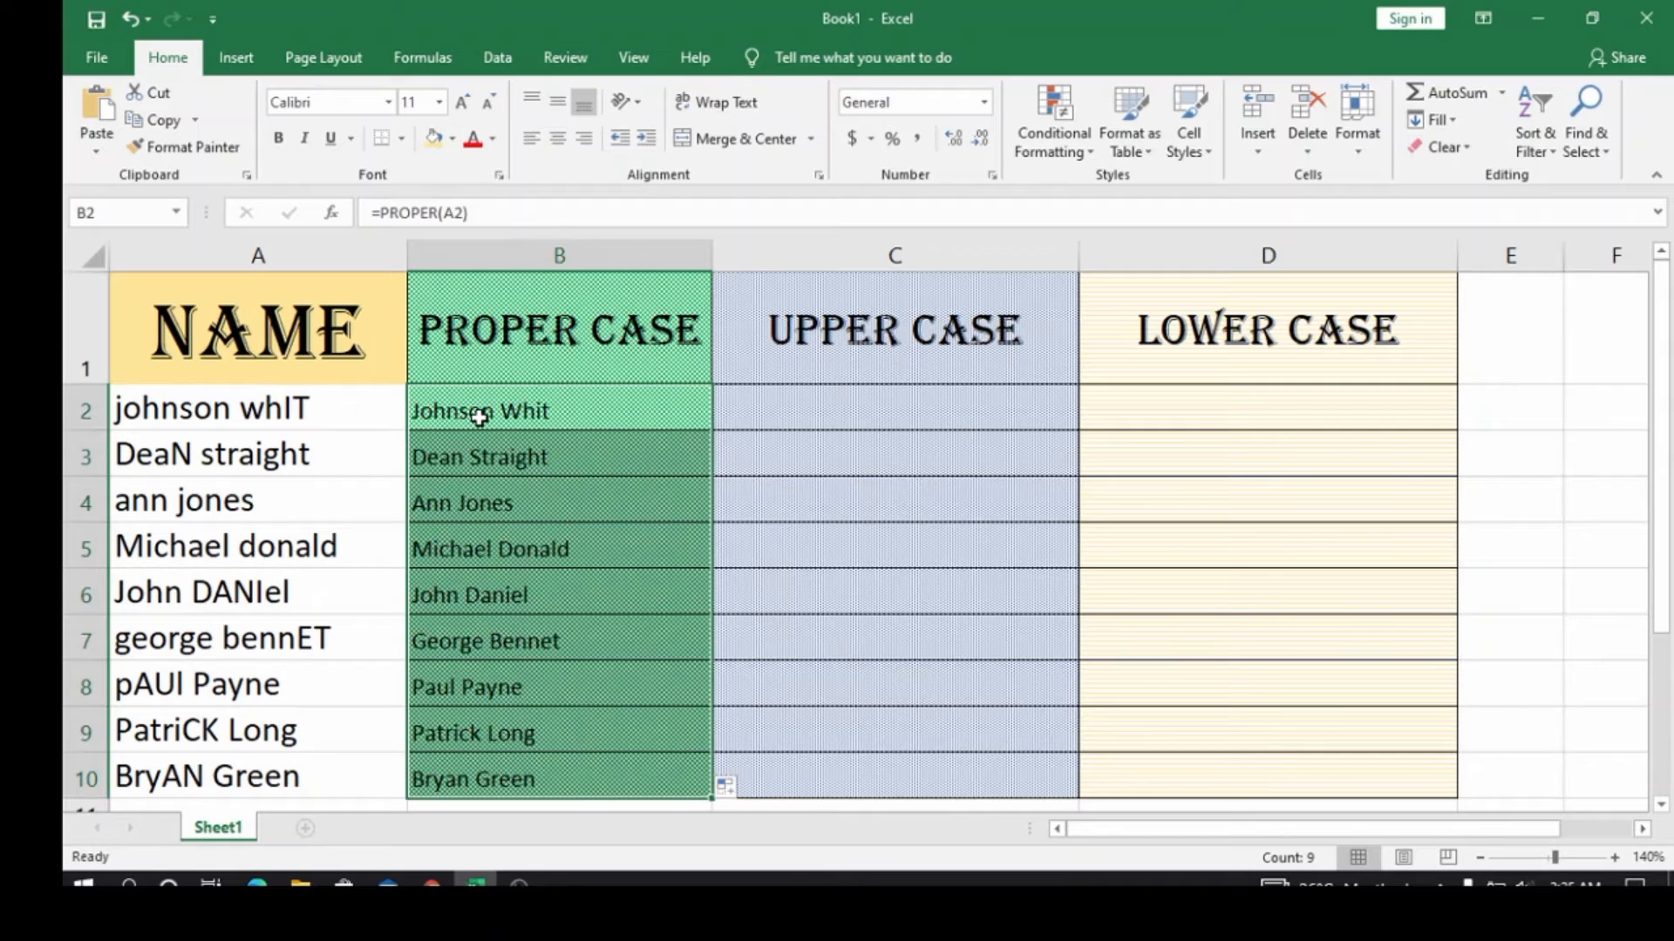
click(277, 140)
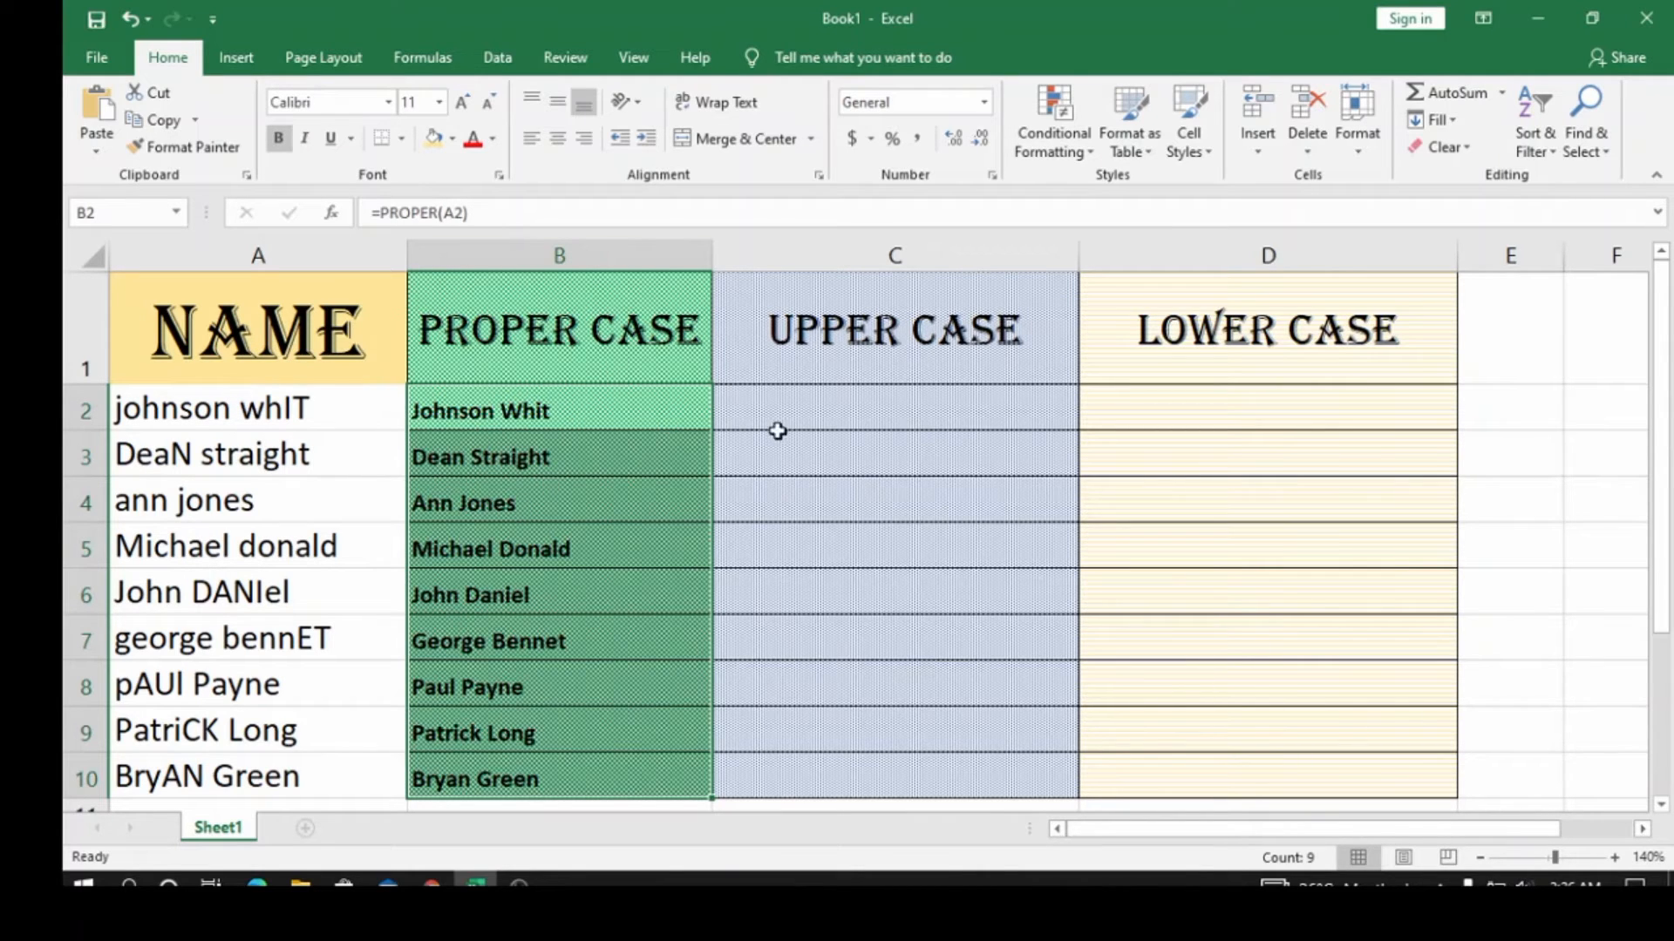
Enter the formula =UPPER(A2) in cell C2 and fill it down to C10.
click(794, 406)
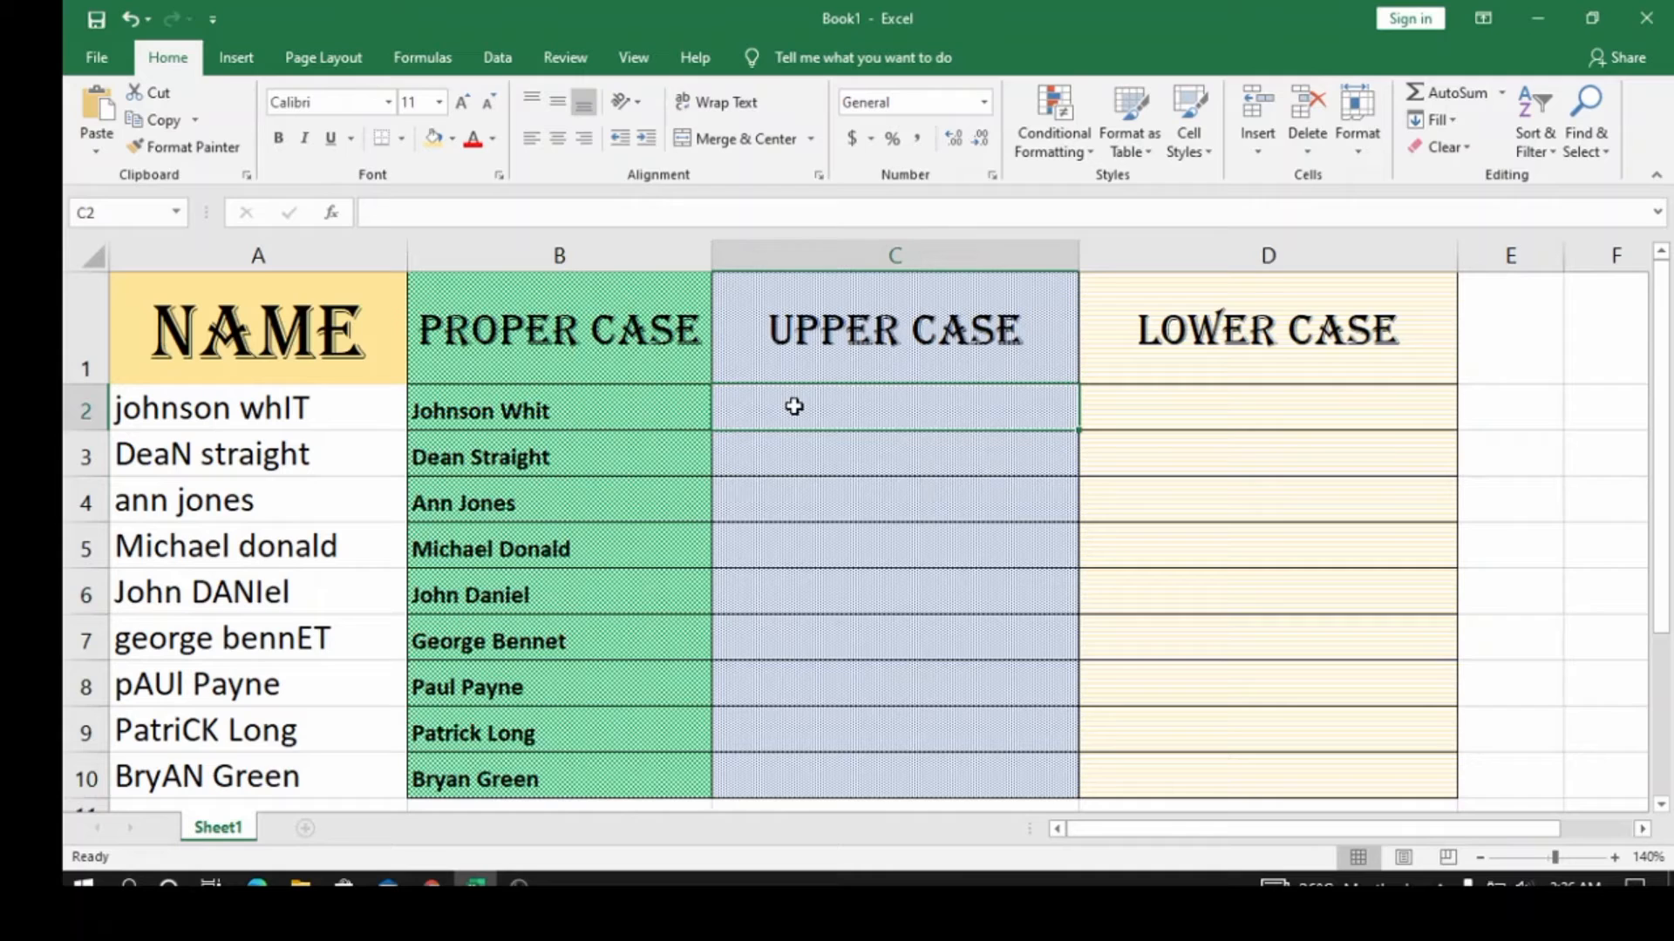
text(=)
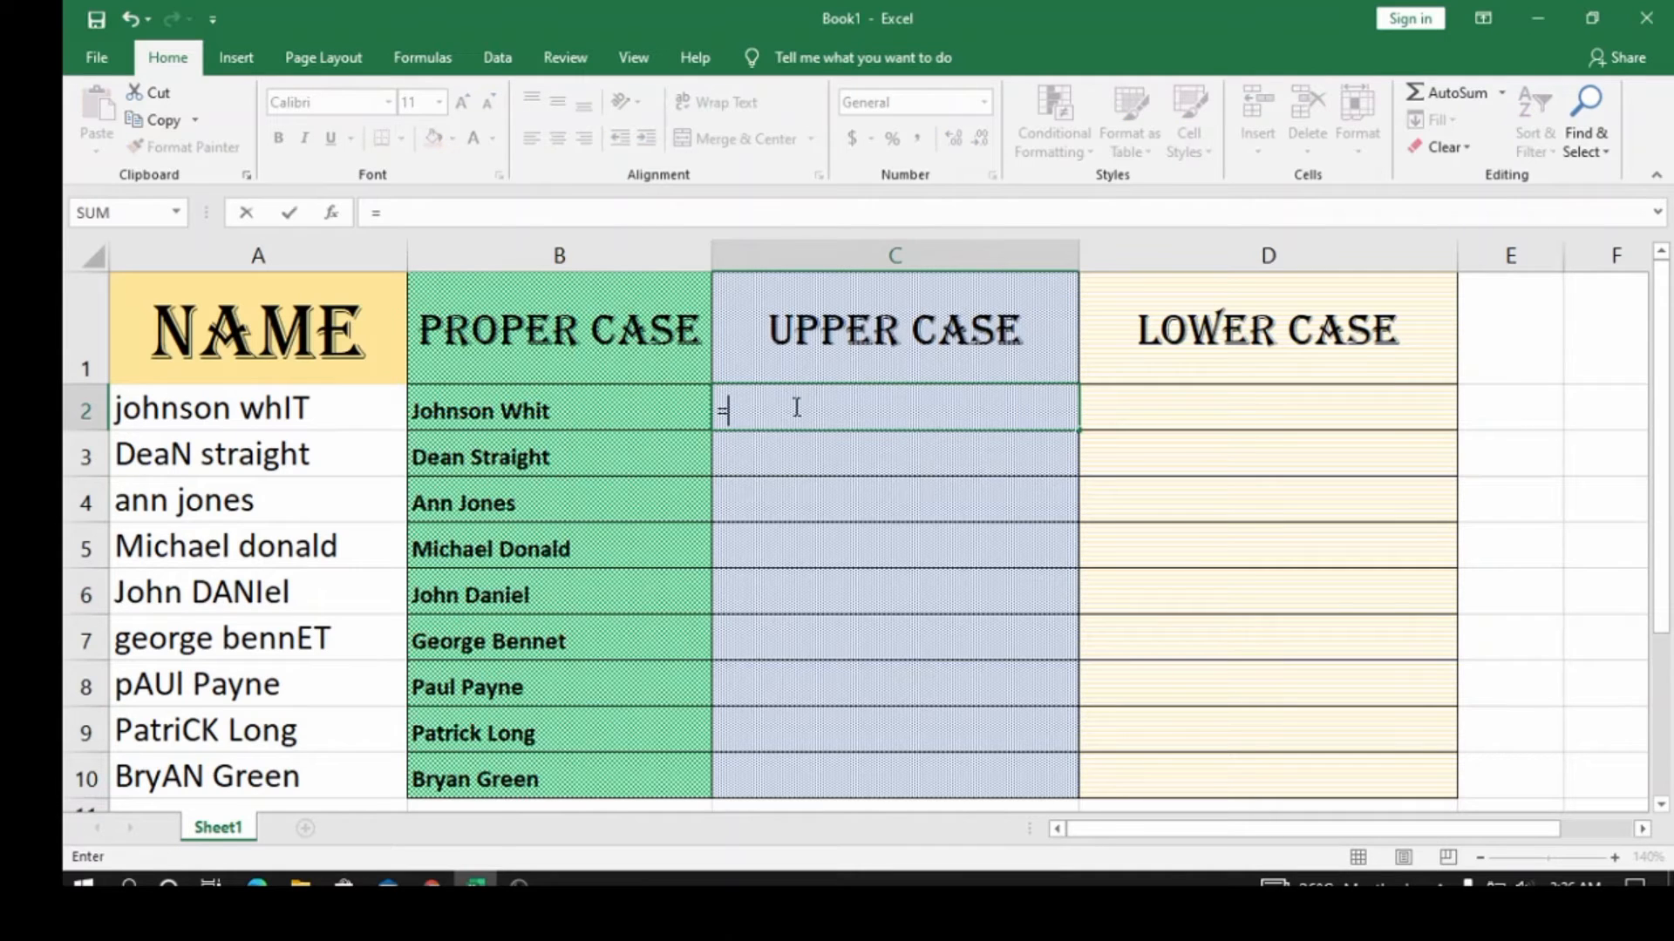
text(u)
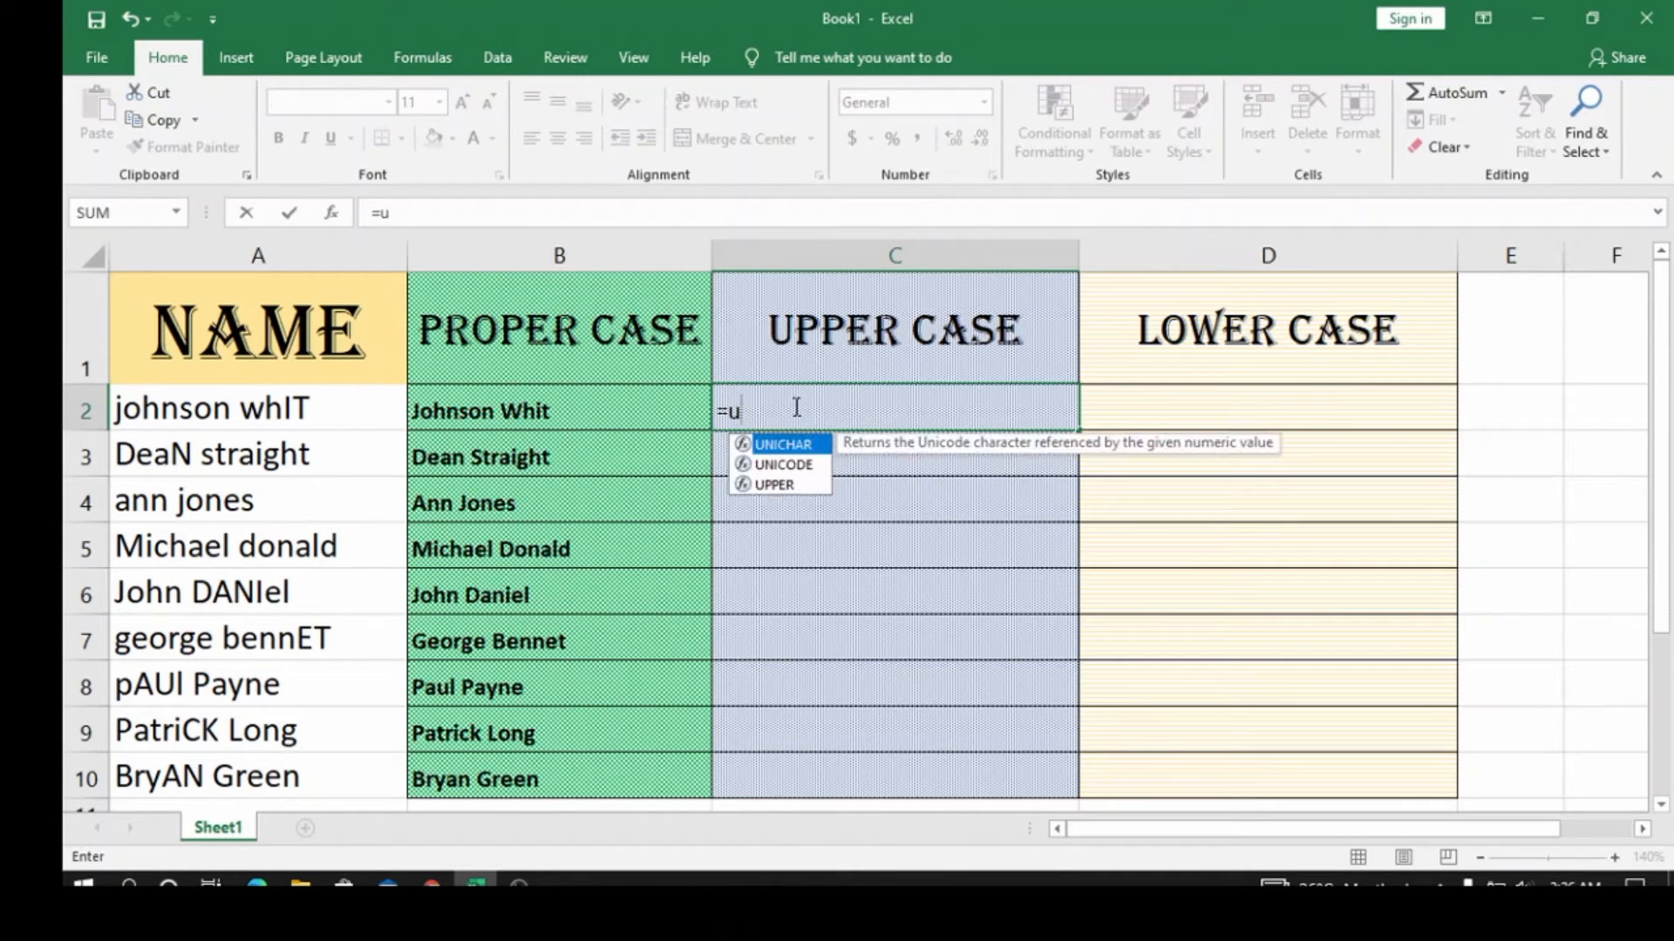
text(pp)
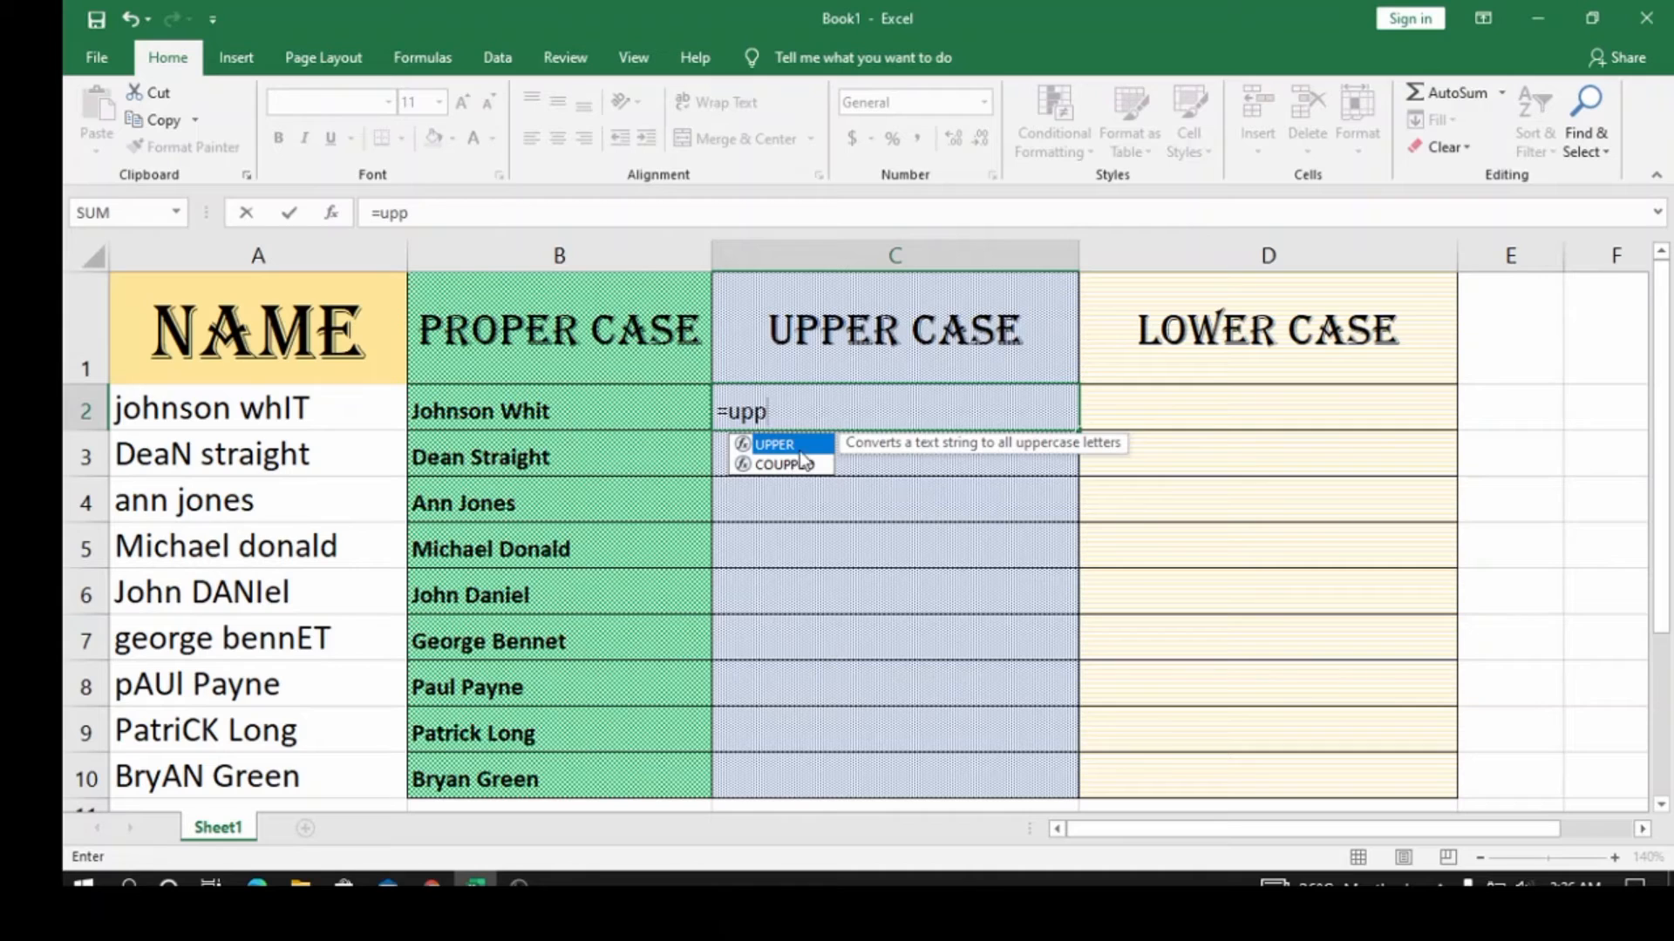
double_click(802, 446)
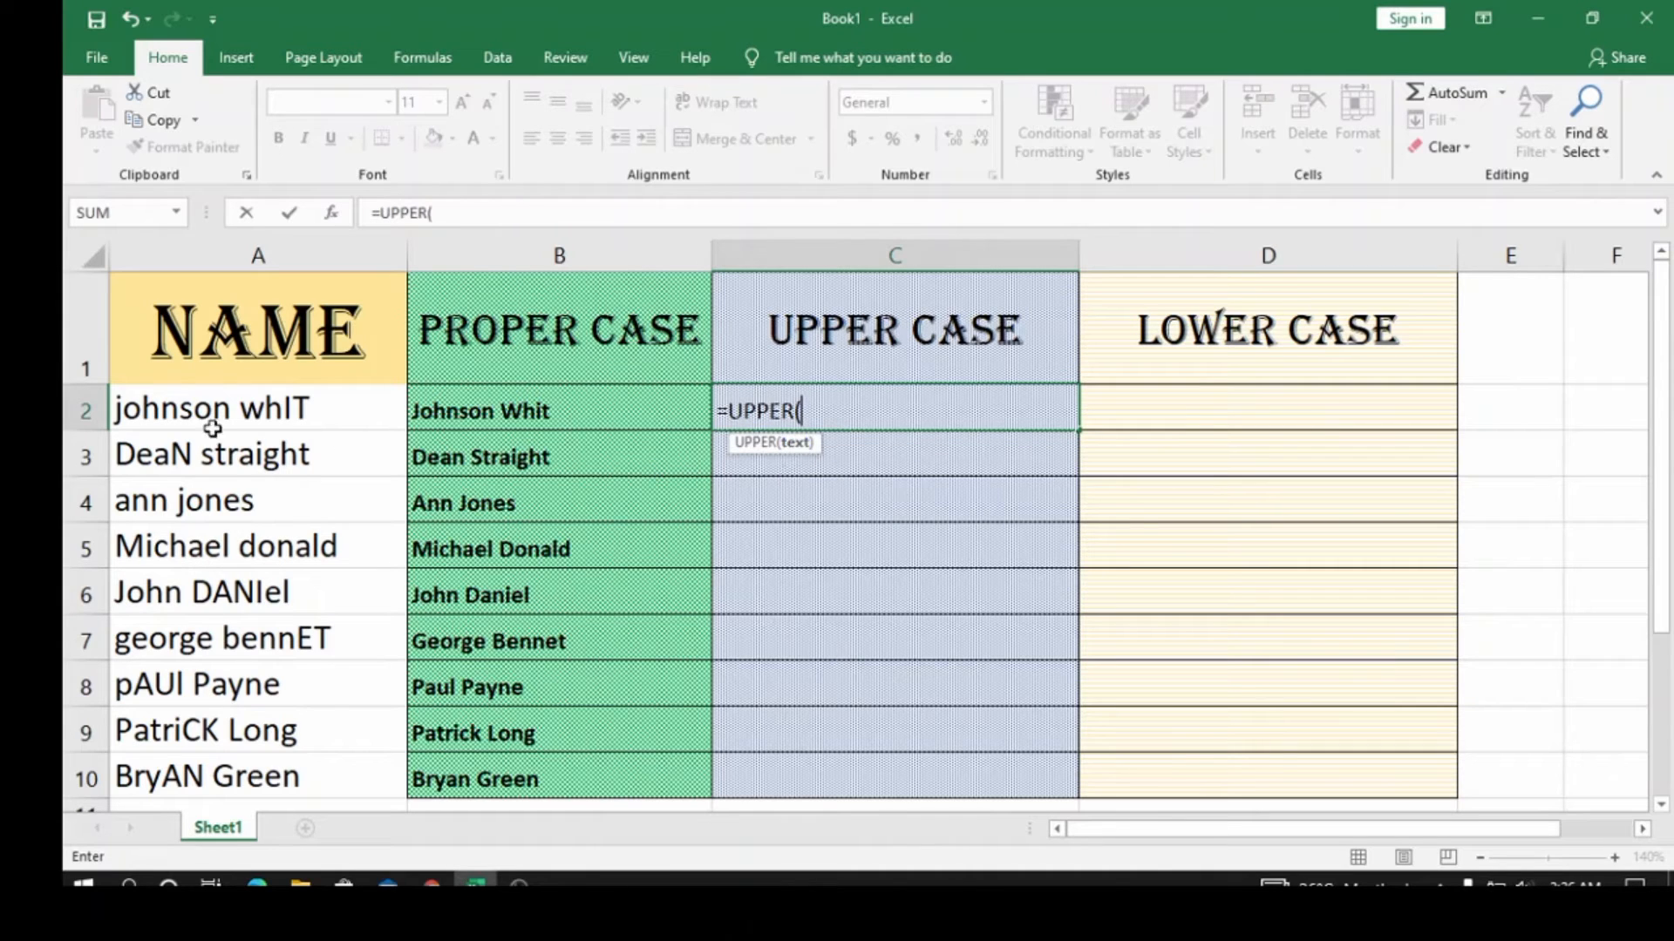
click(238, 412)
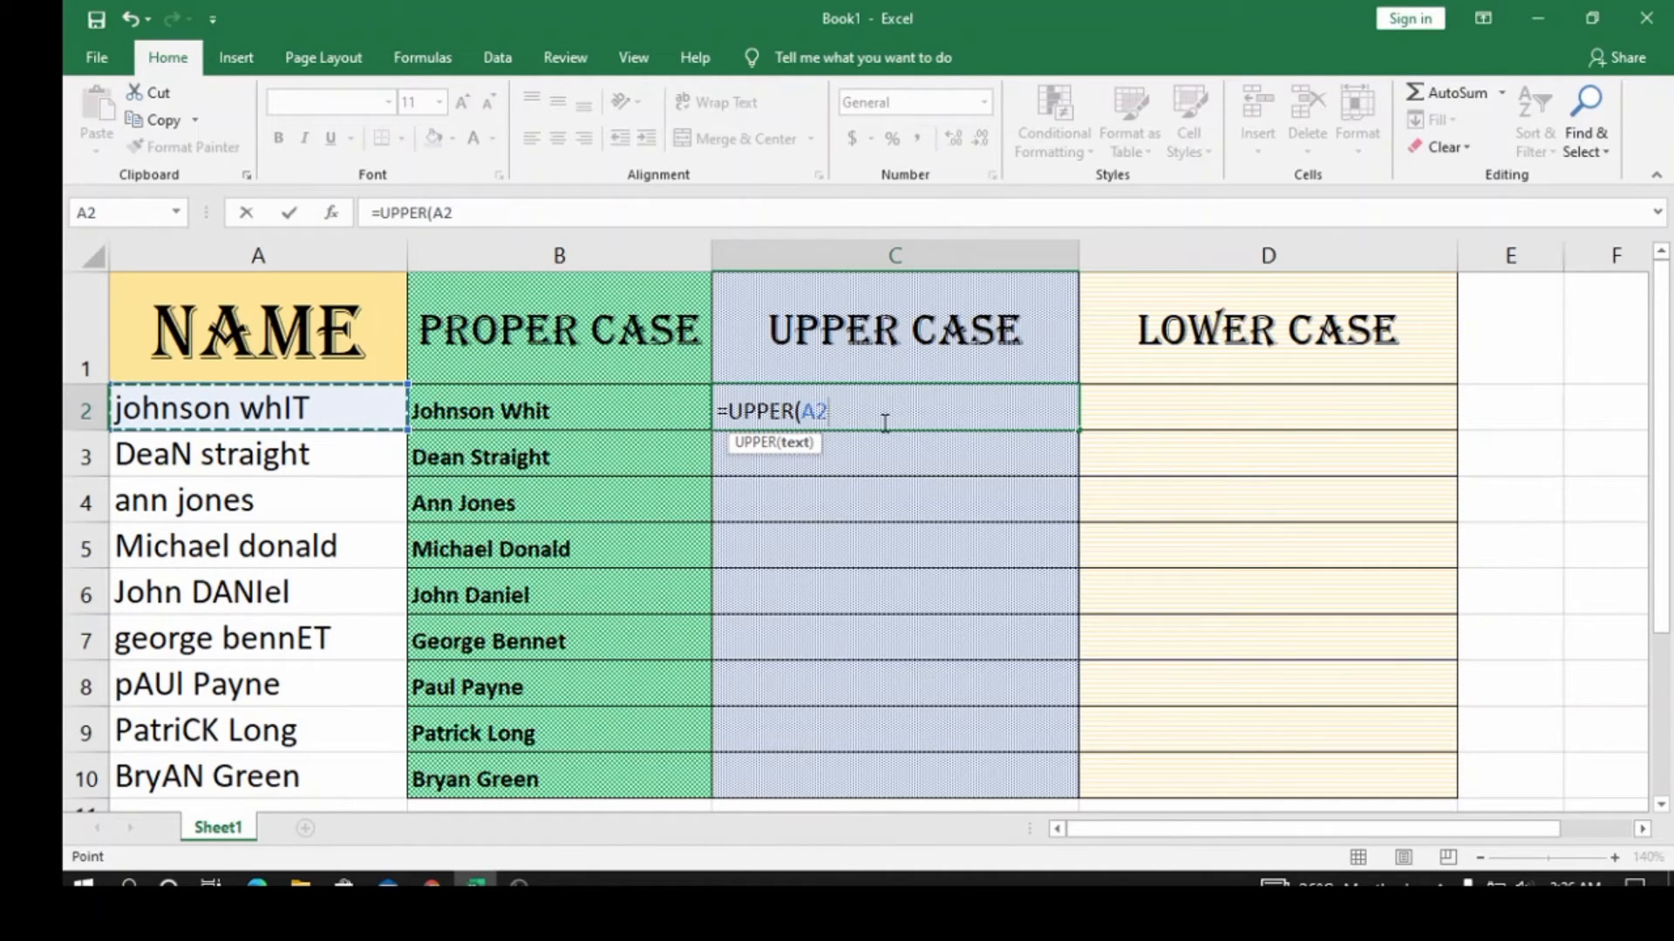
text())
key(Return)
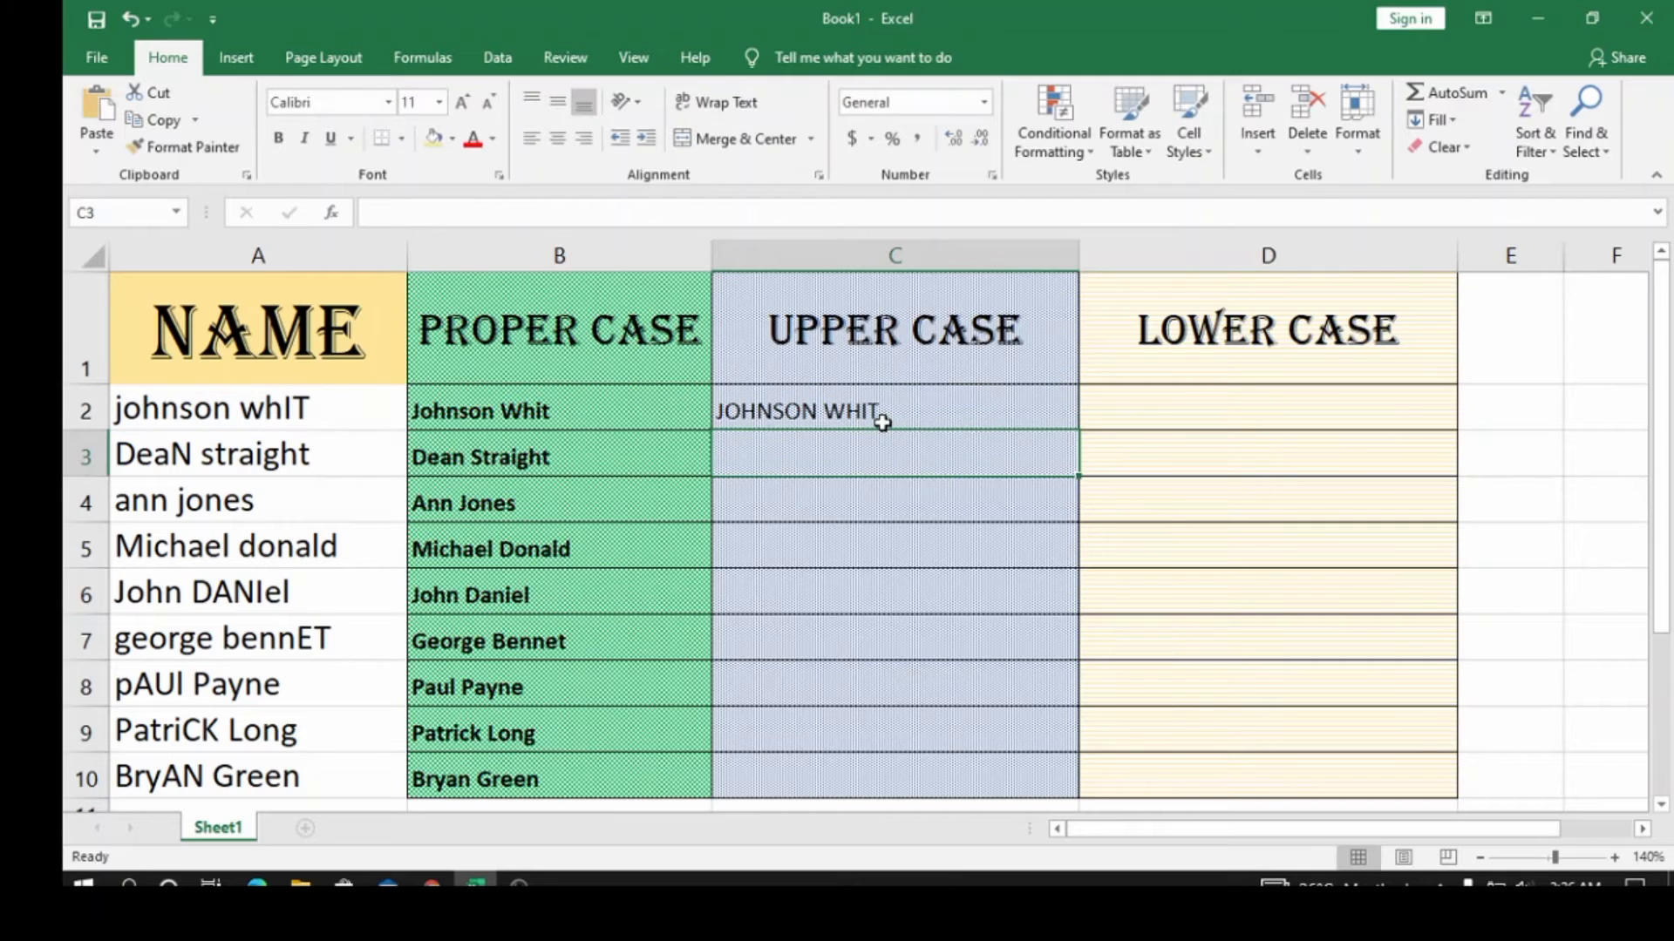
click(900, 407)
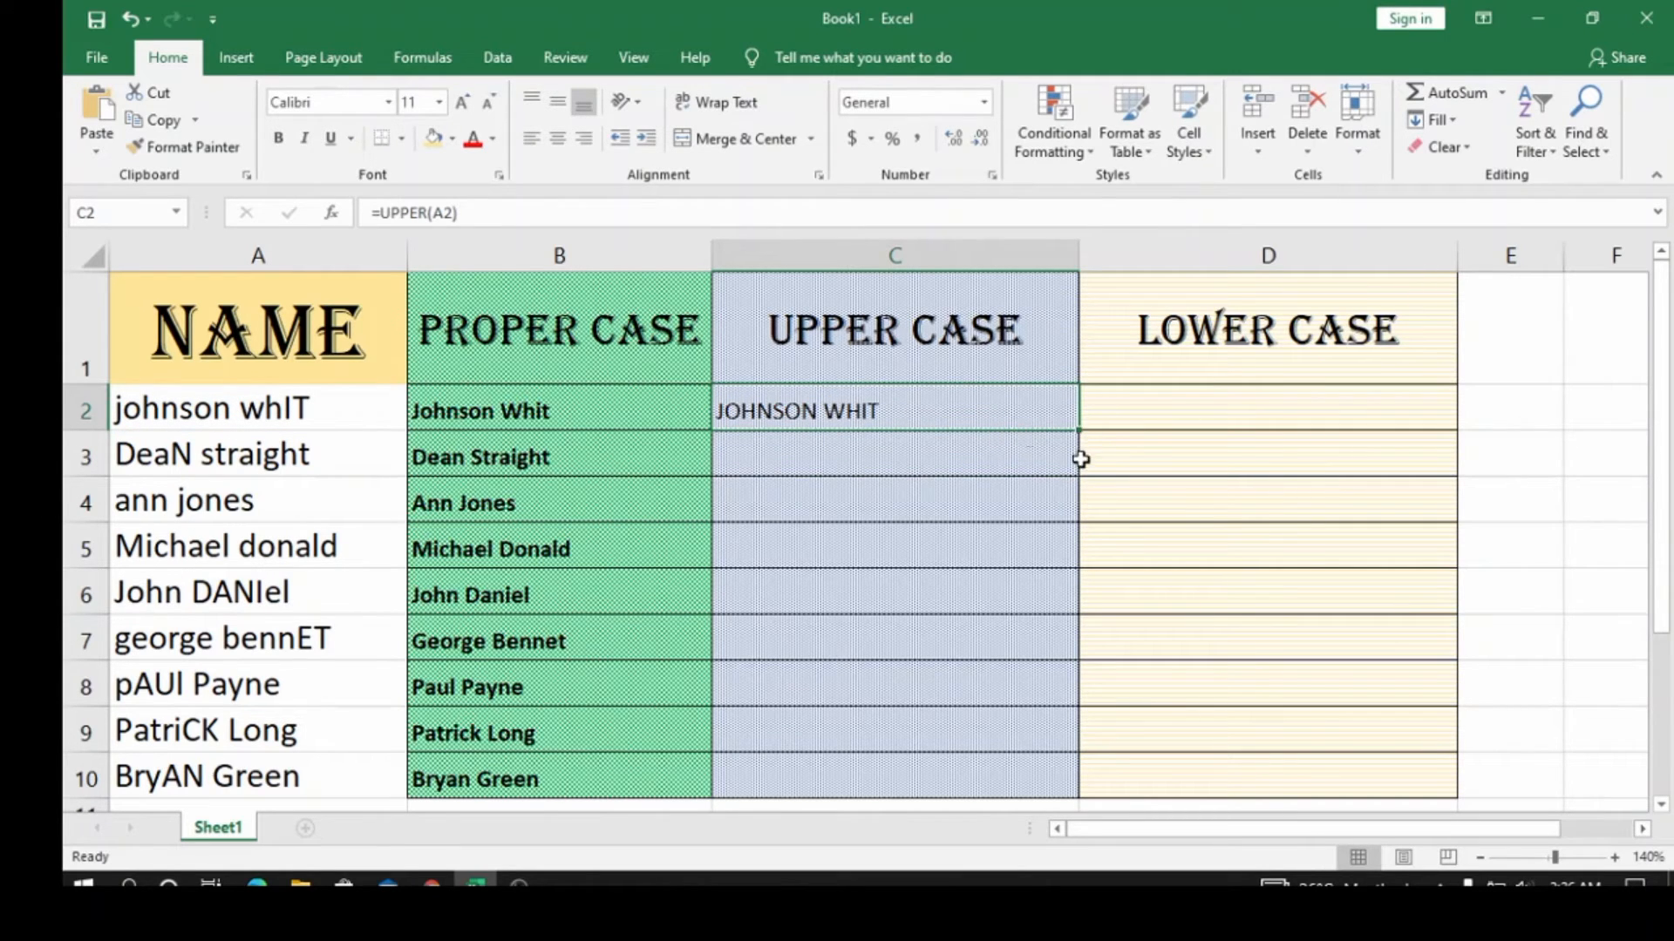
double_click(1078, 431)
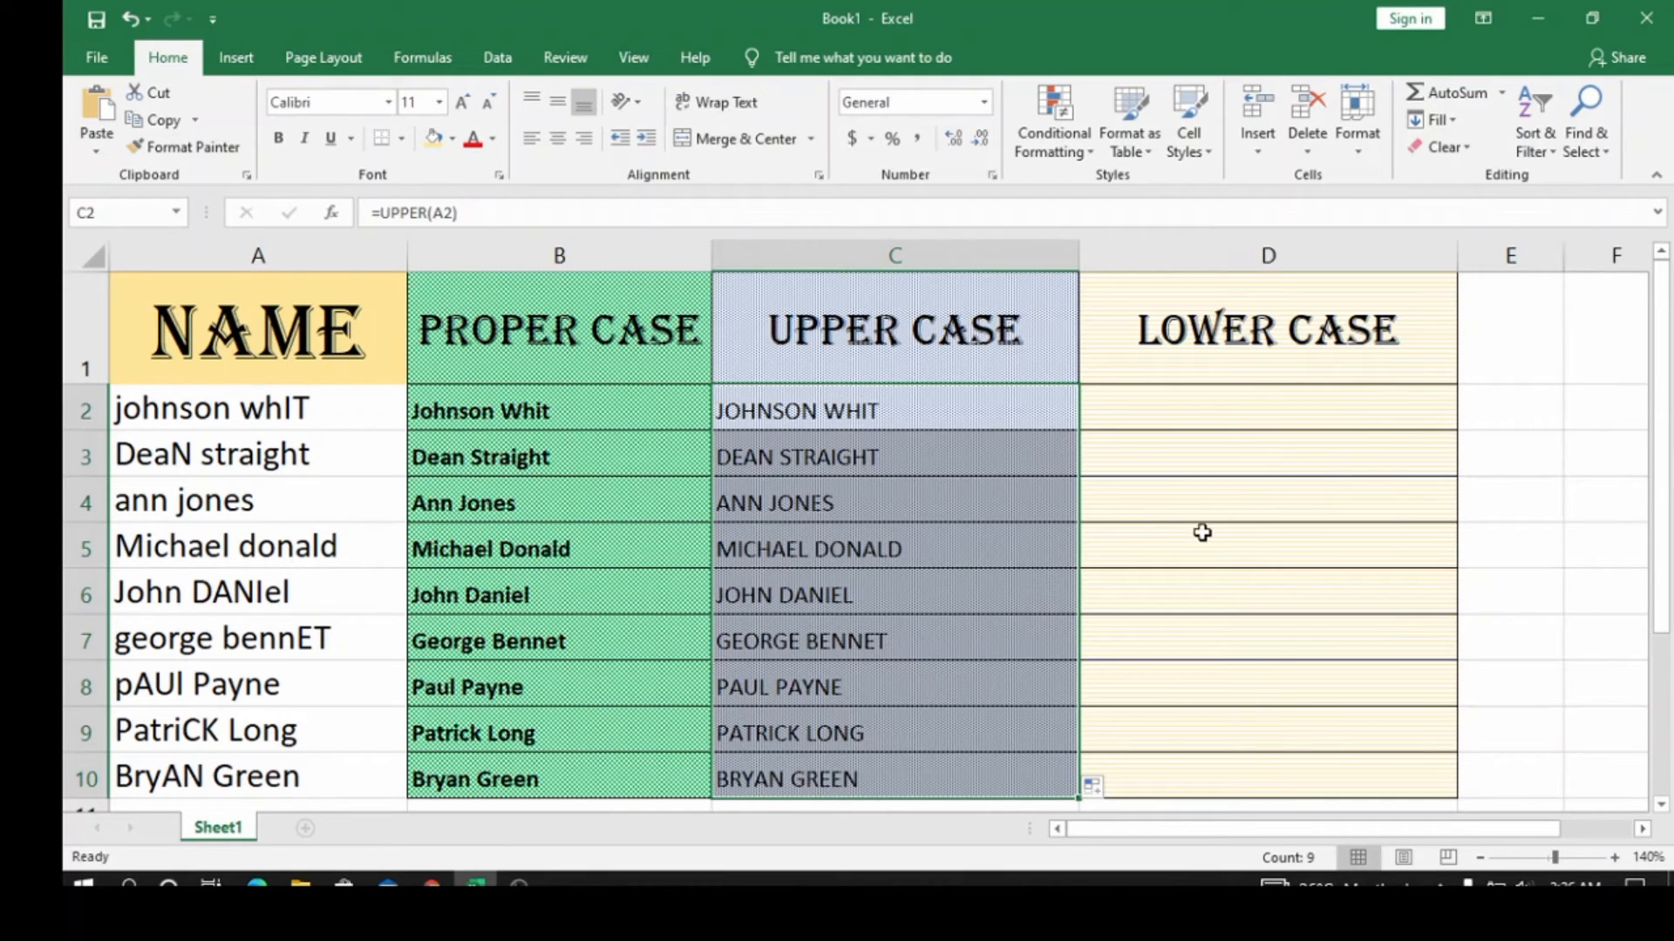
Enter the formula =LOWER(A2) in cell D2 to convert the first name to lower case.
click(1160, 411)
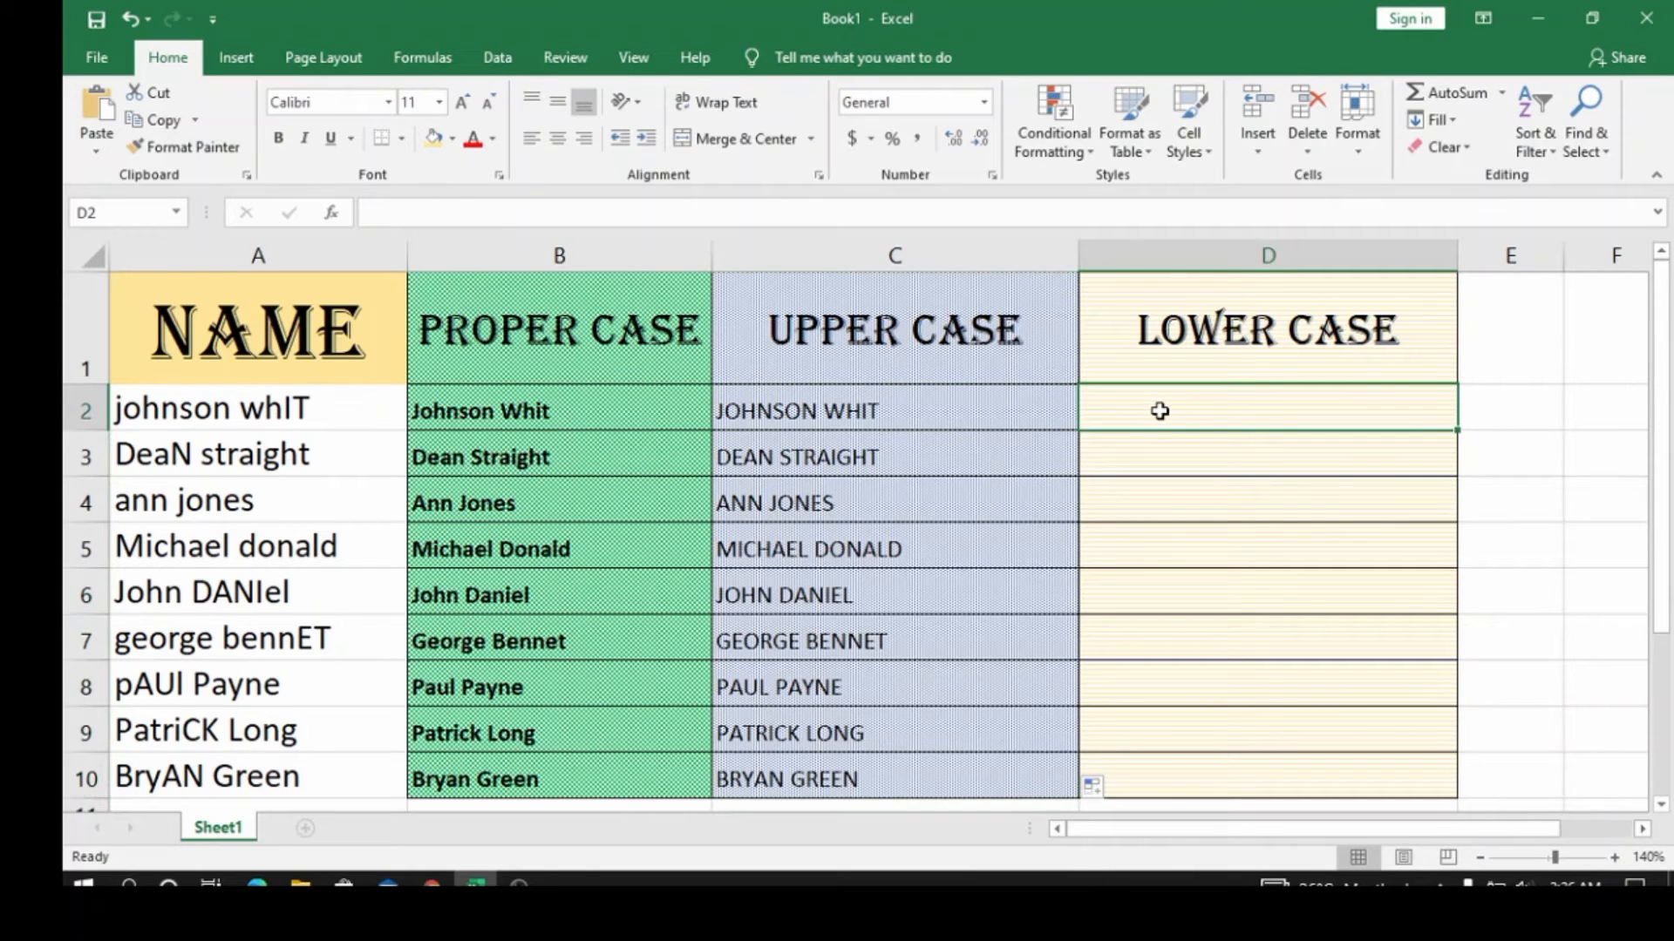
text(=)
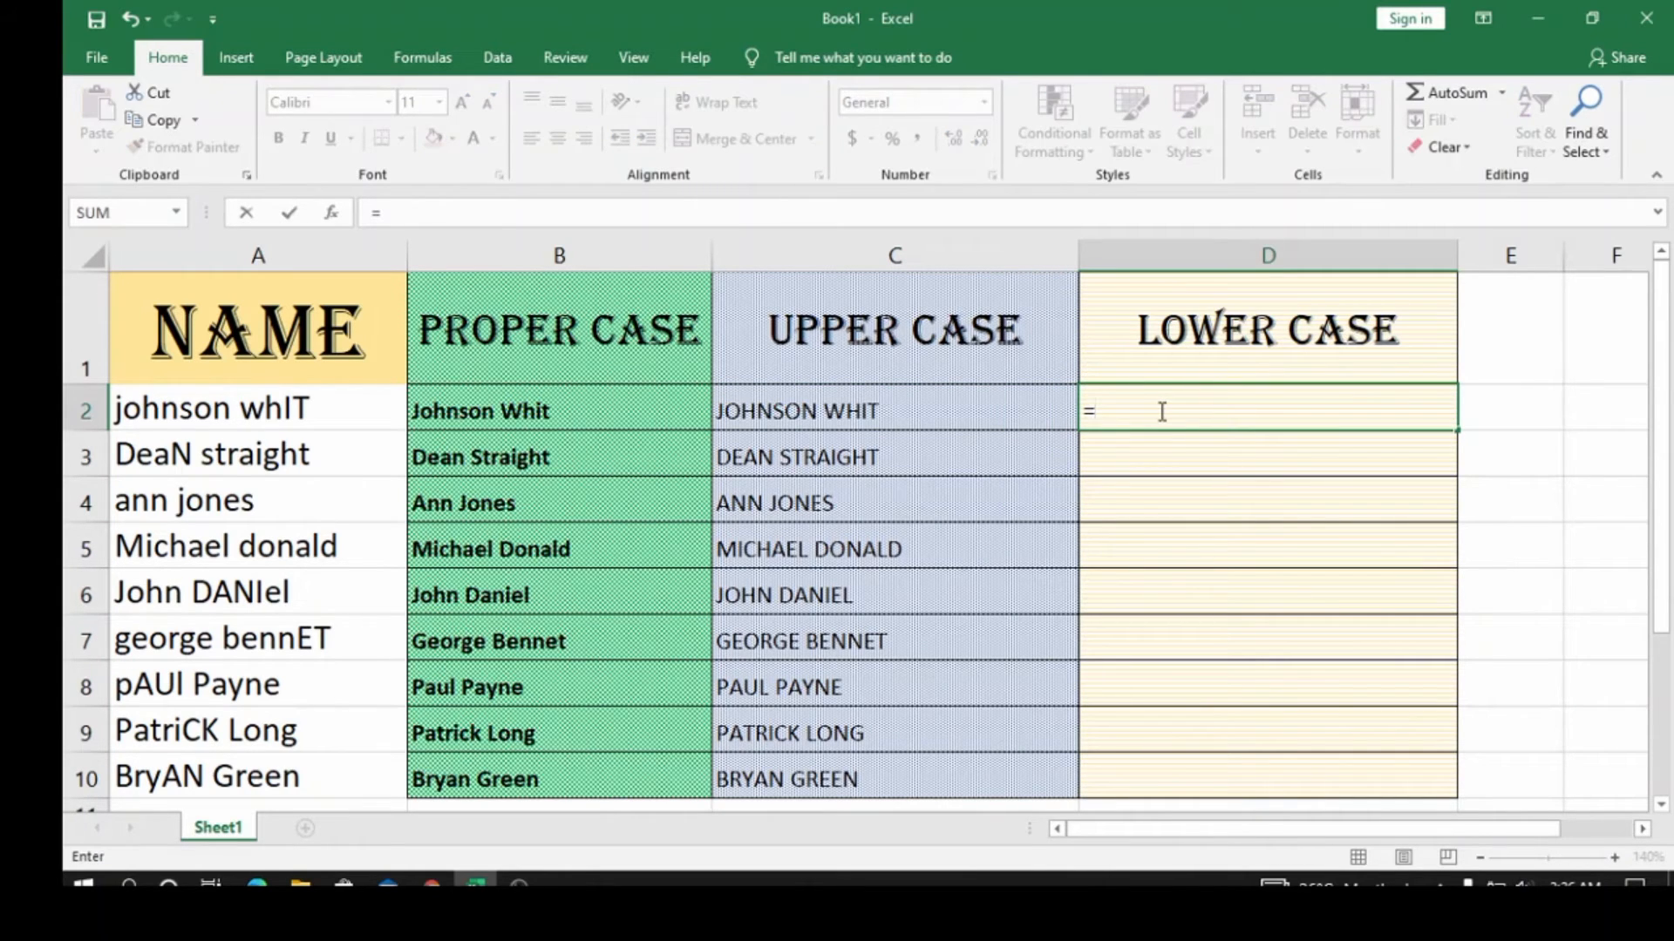
text(lose)
key(BackSpace)
key(BackSpace)
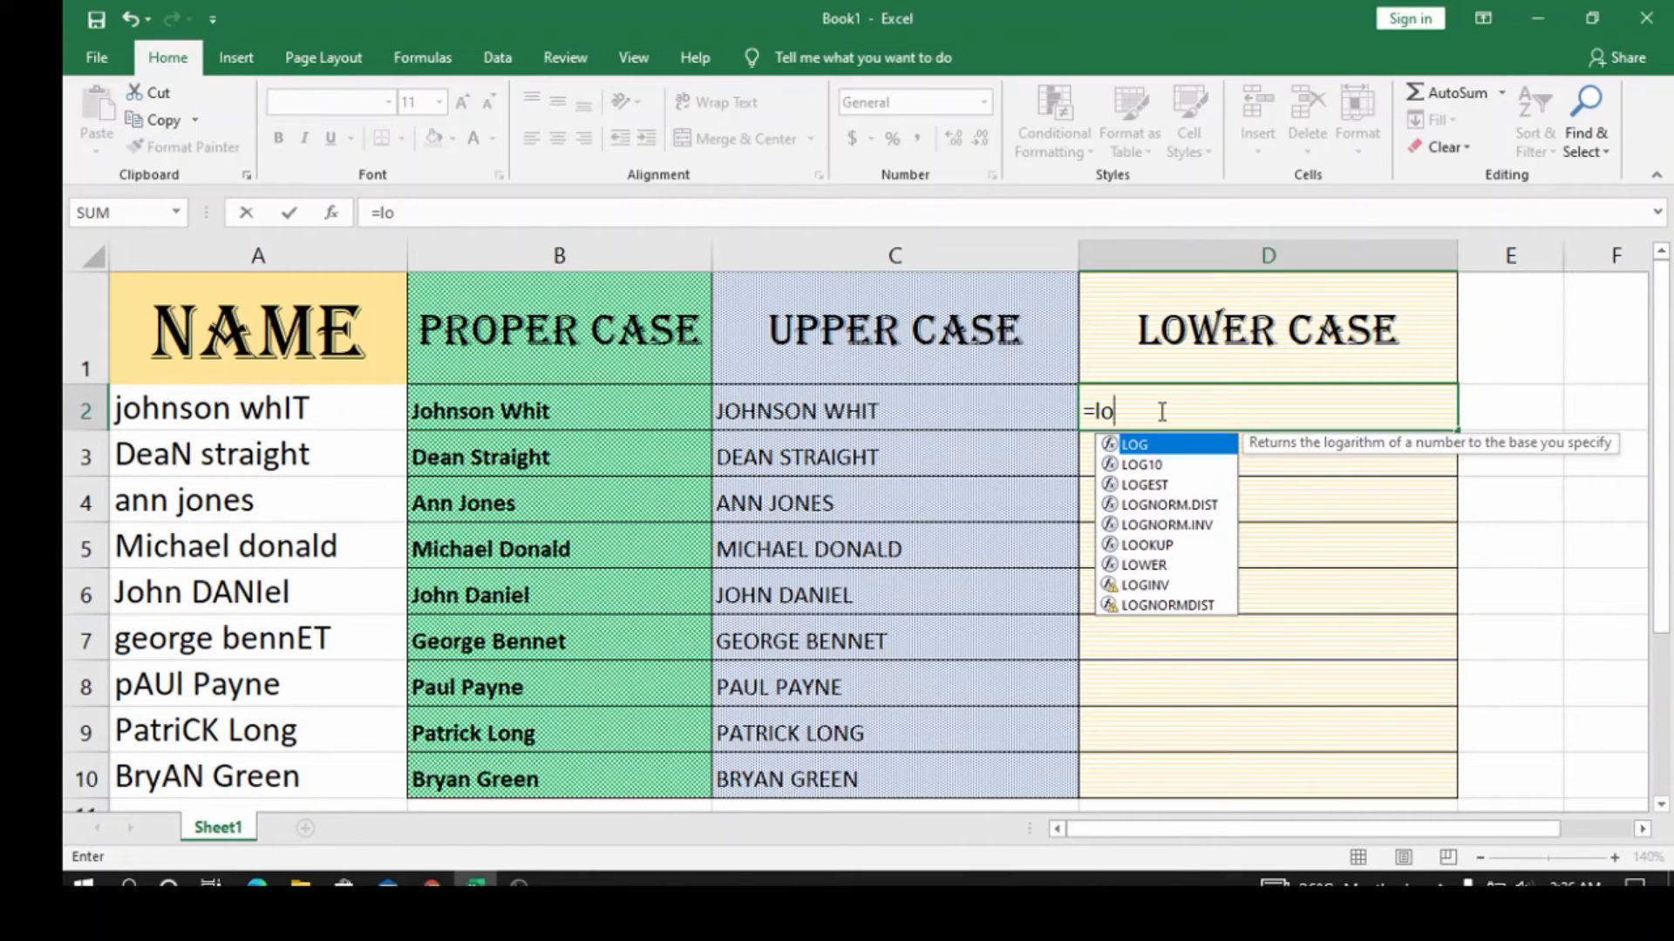
key(BackSpace)
text(ower)
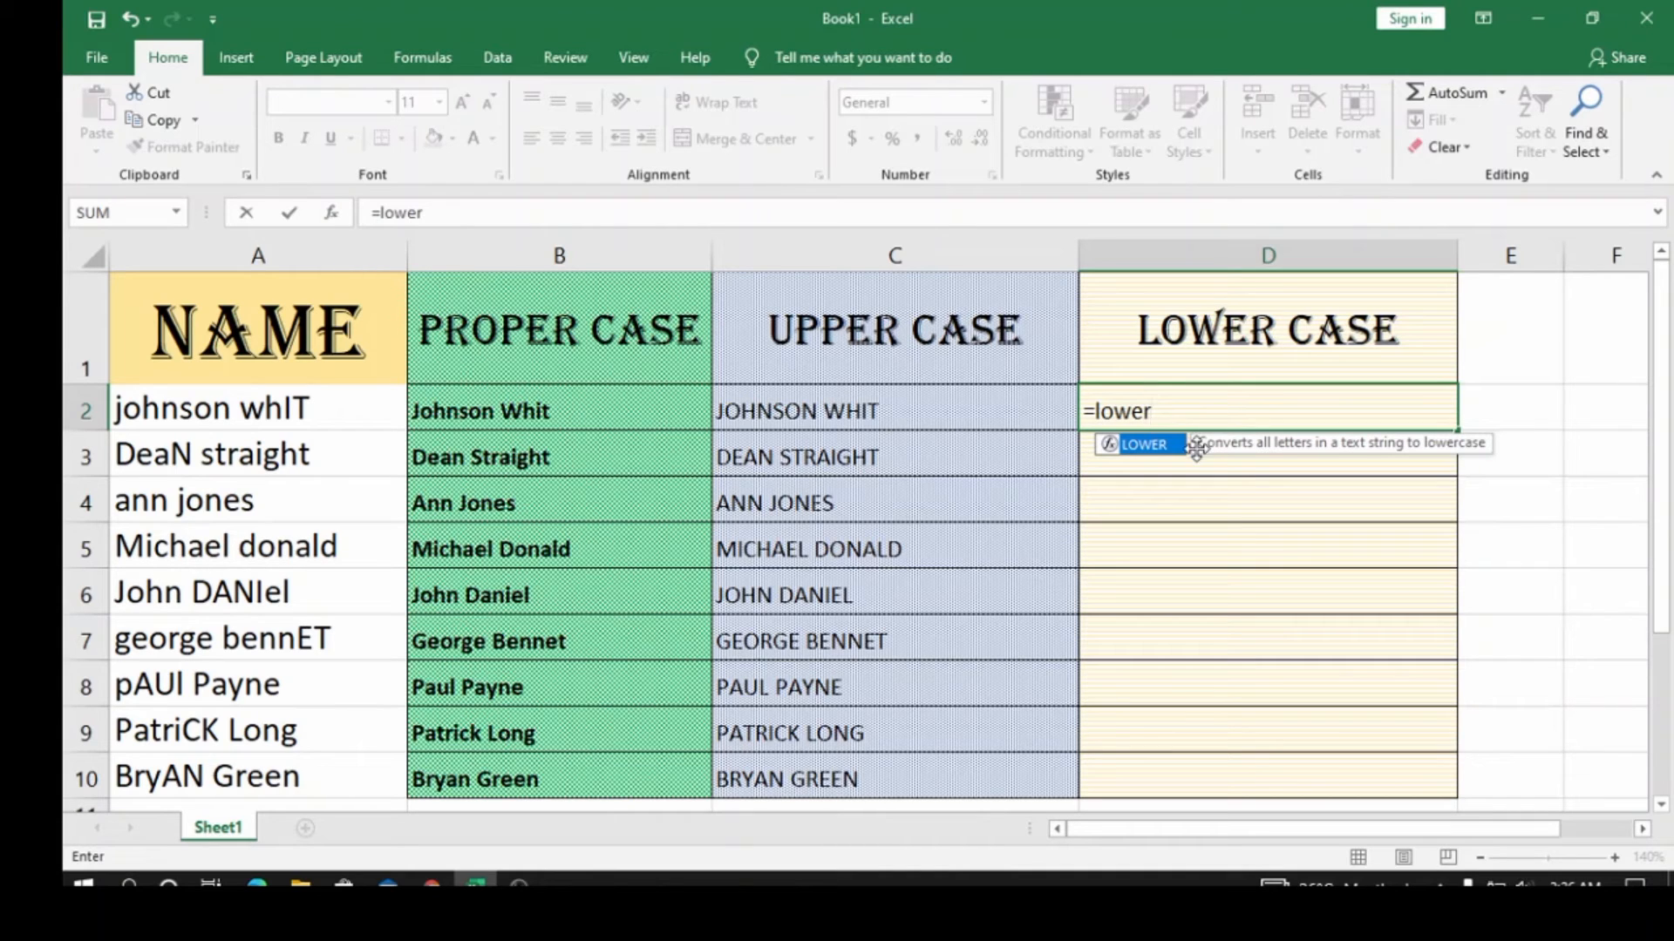
double_click(1171, 444)
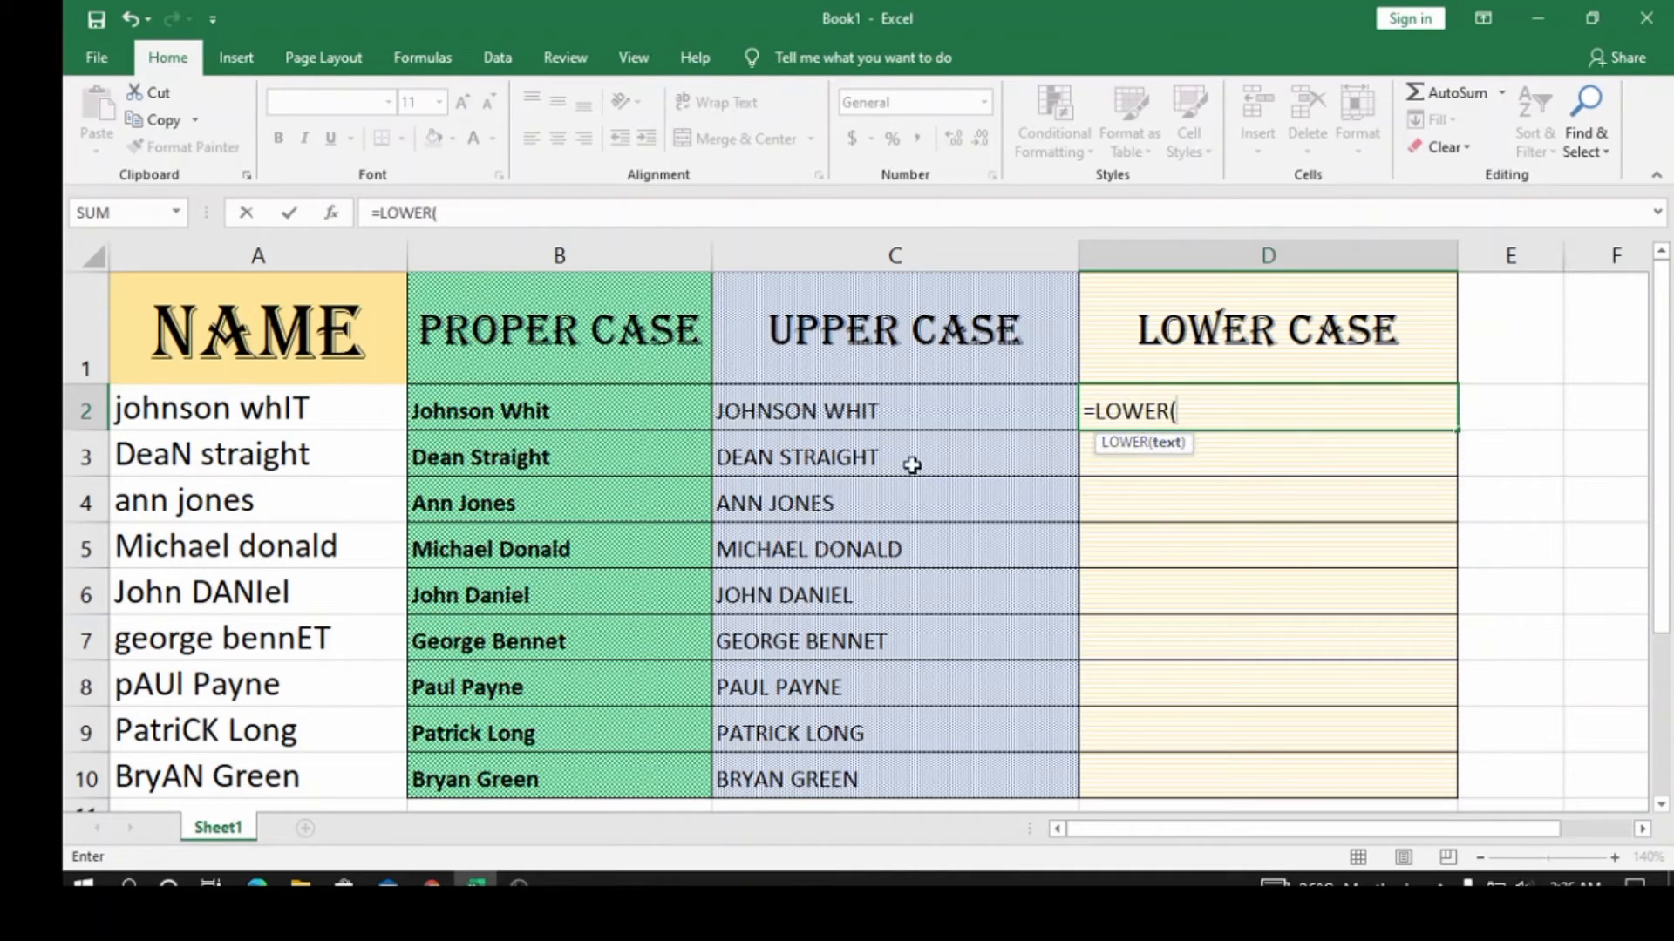
click(314, 420)
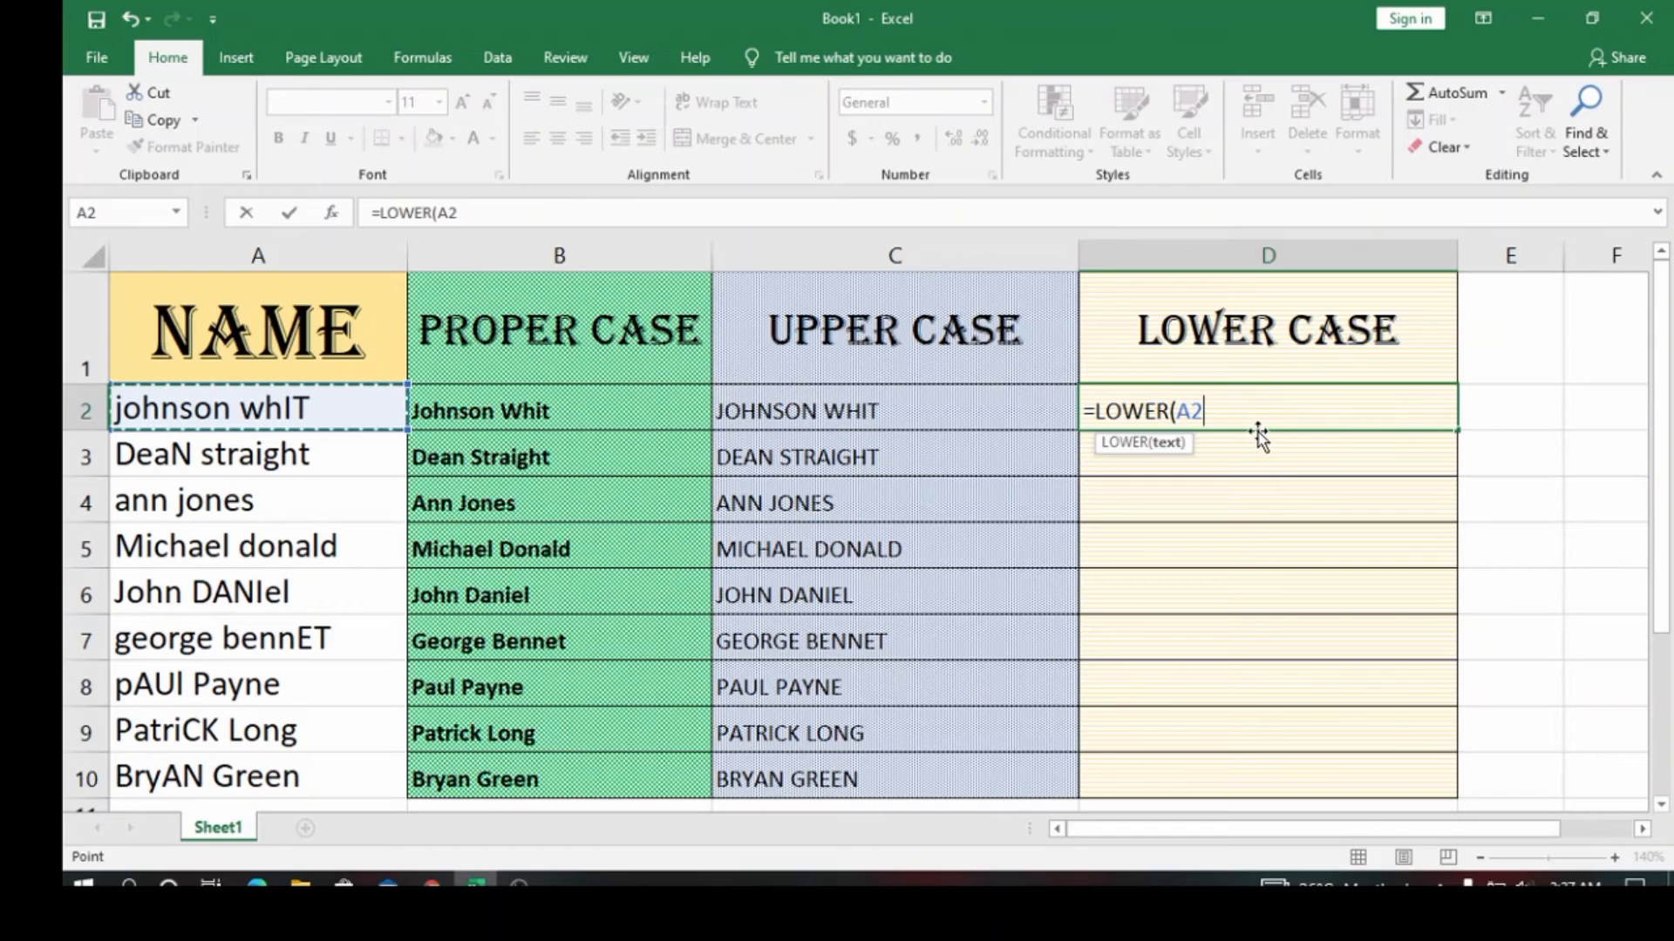
text())
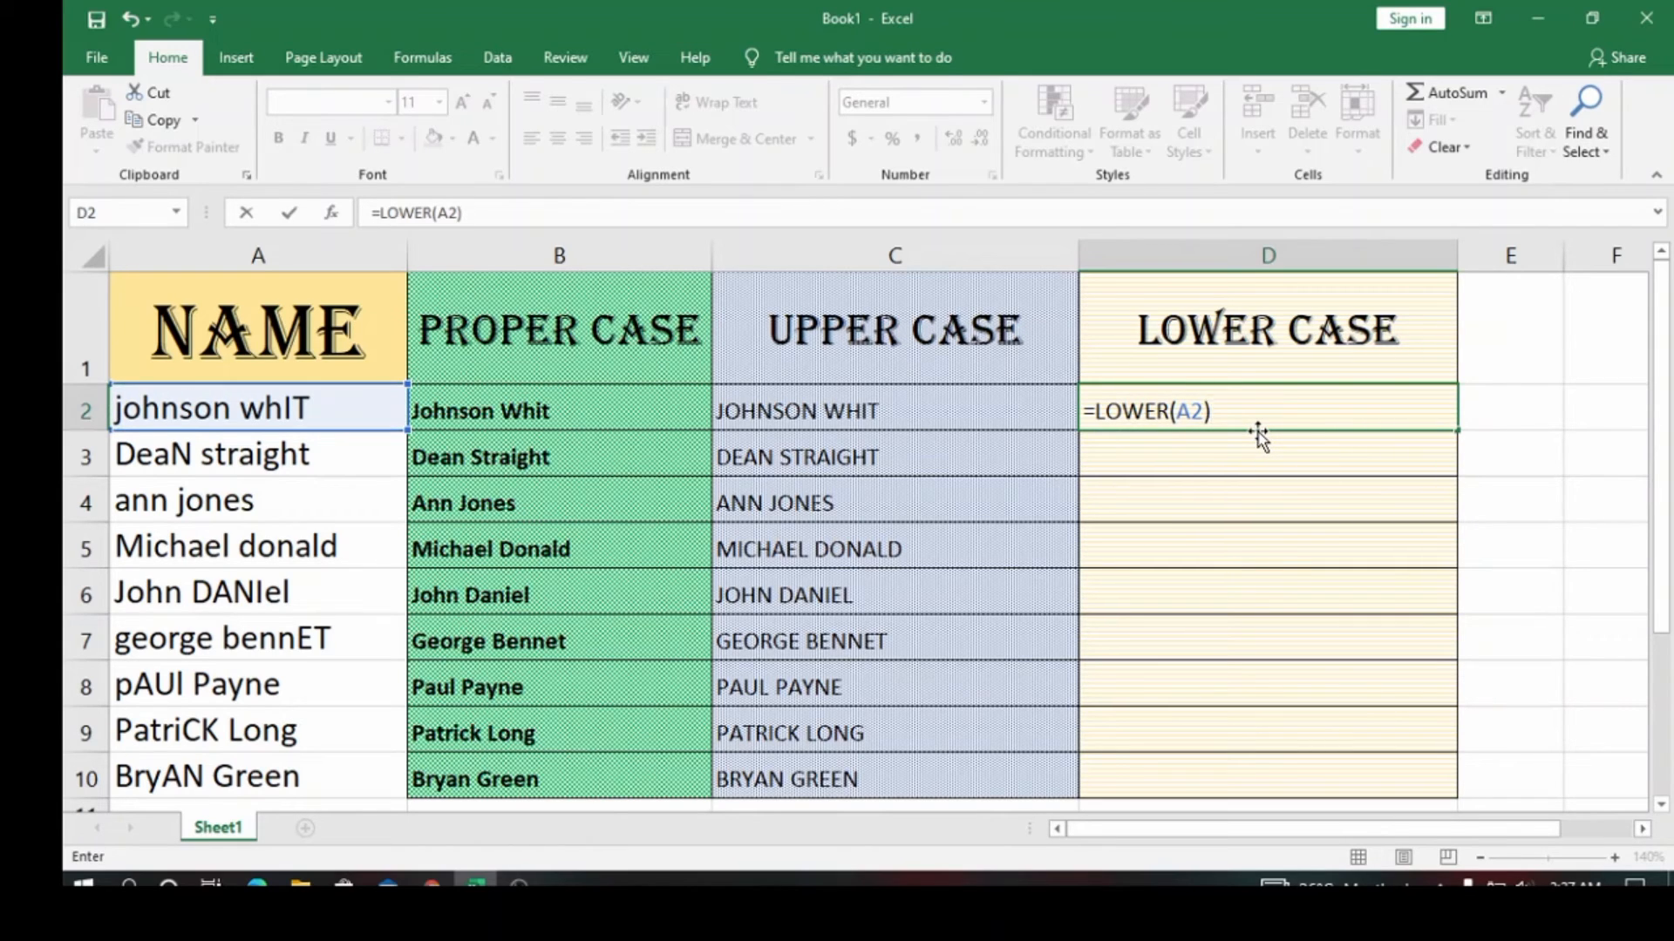
key(Return)
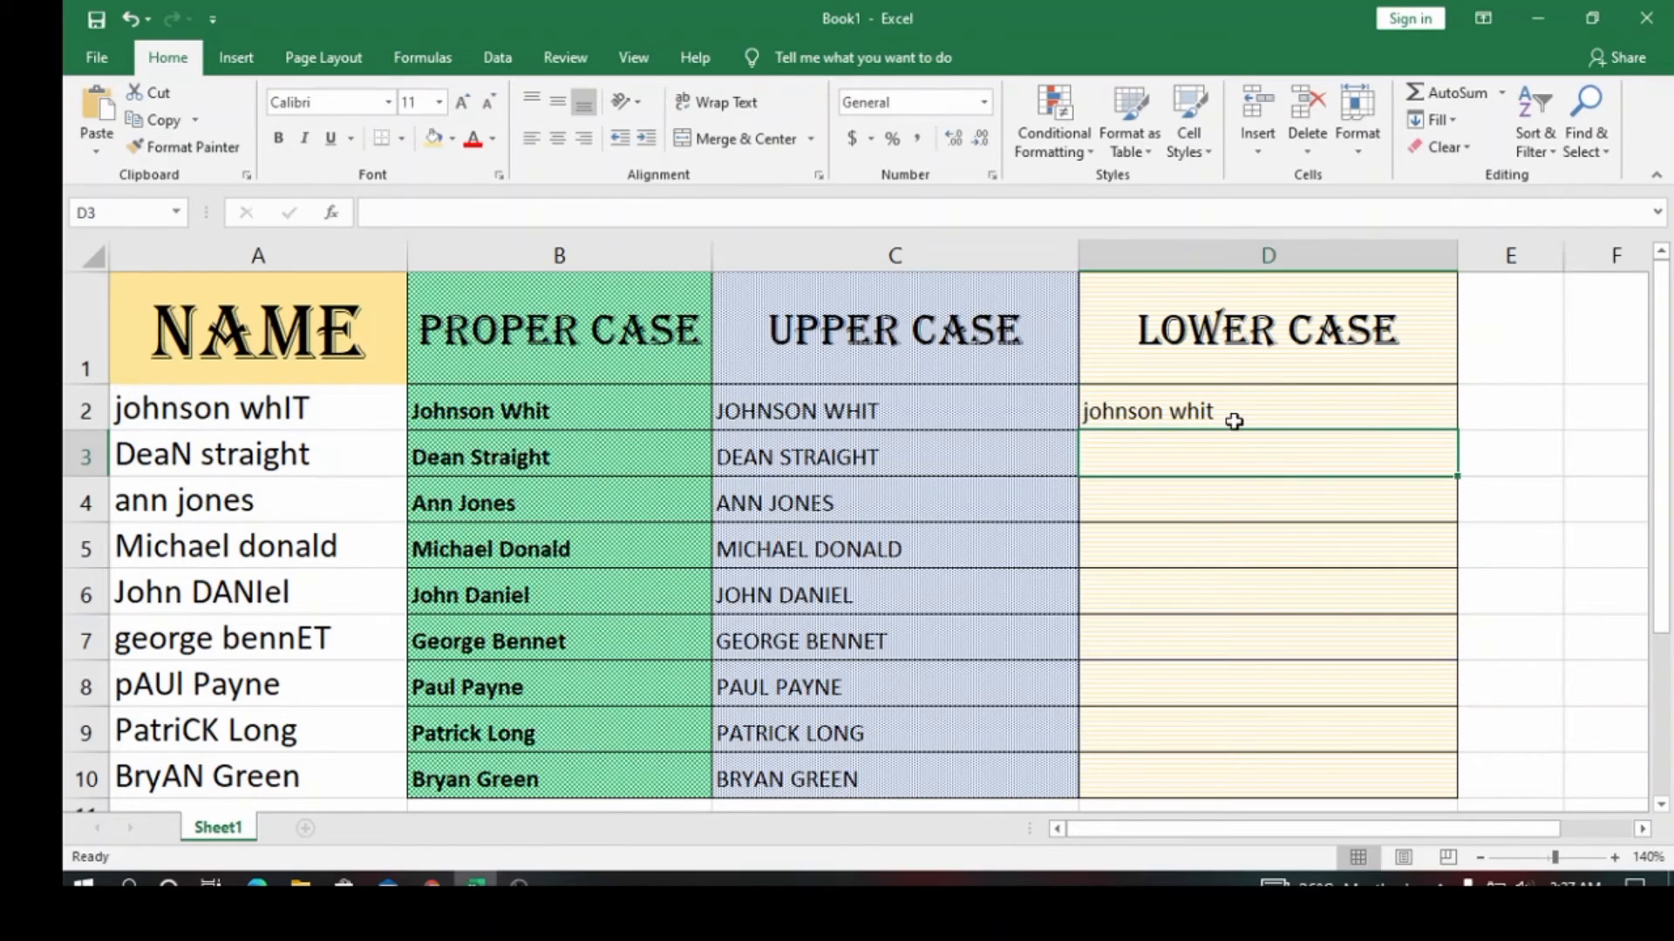
Fill the LOWER formula from D2 down to D10 and make the filled cells bold.
click(1234, 421)
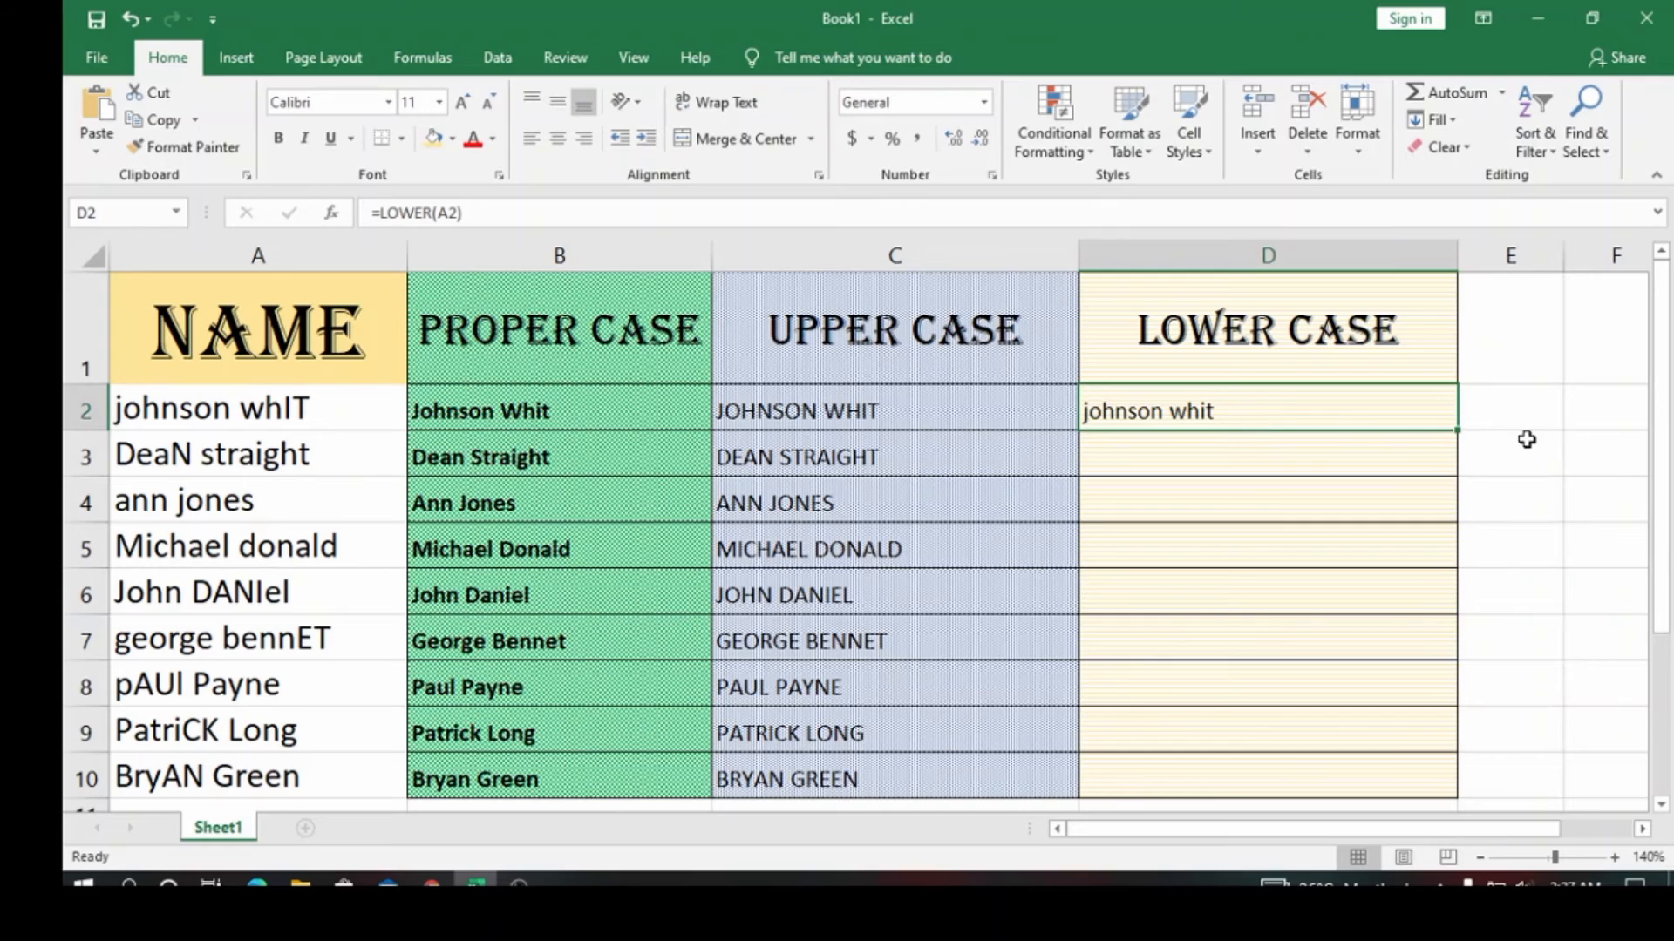
double_click(1456, 434)
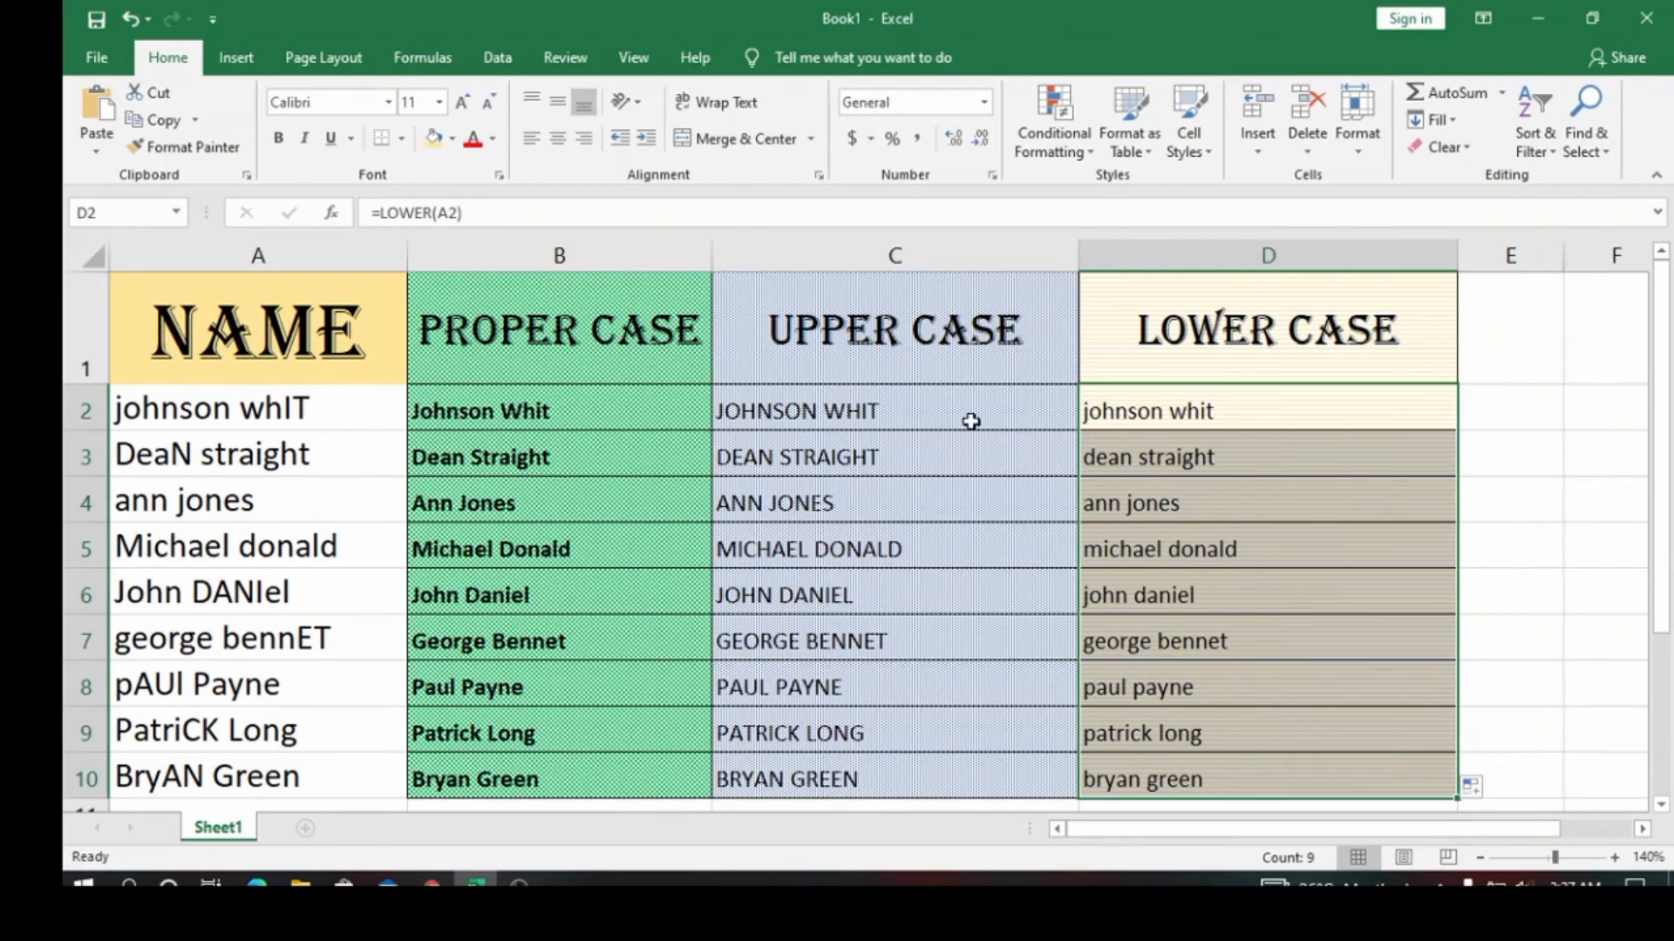
click(280, 141)
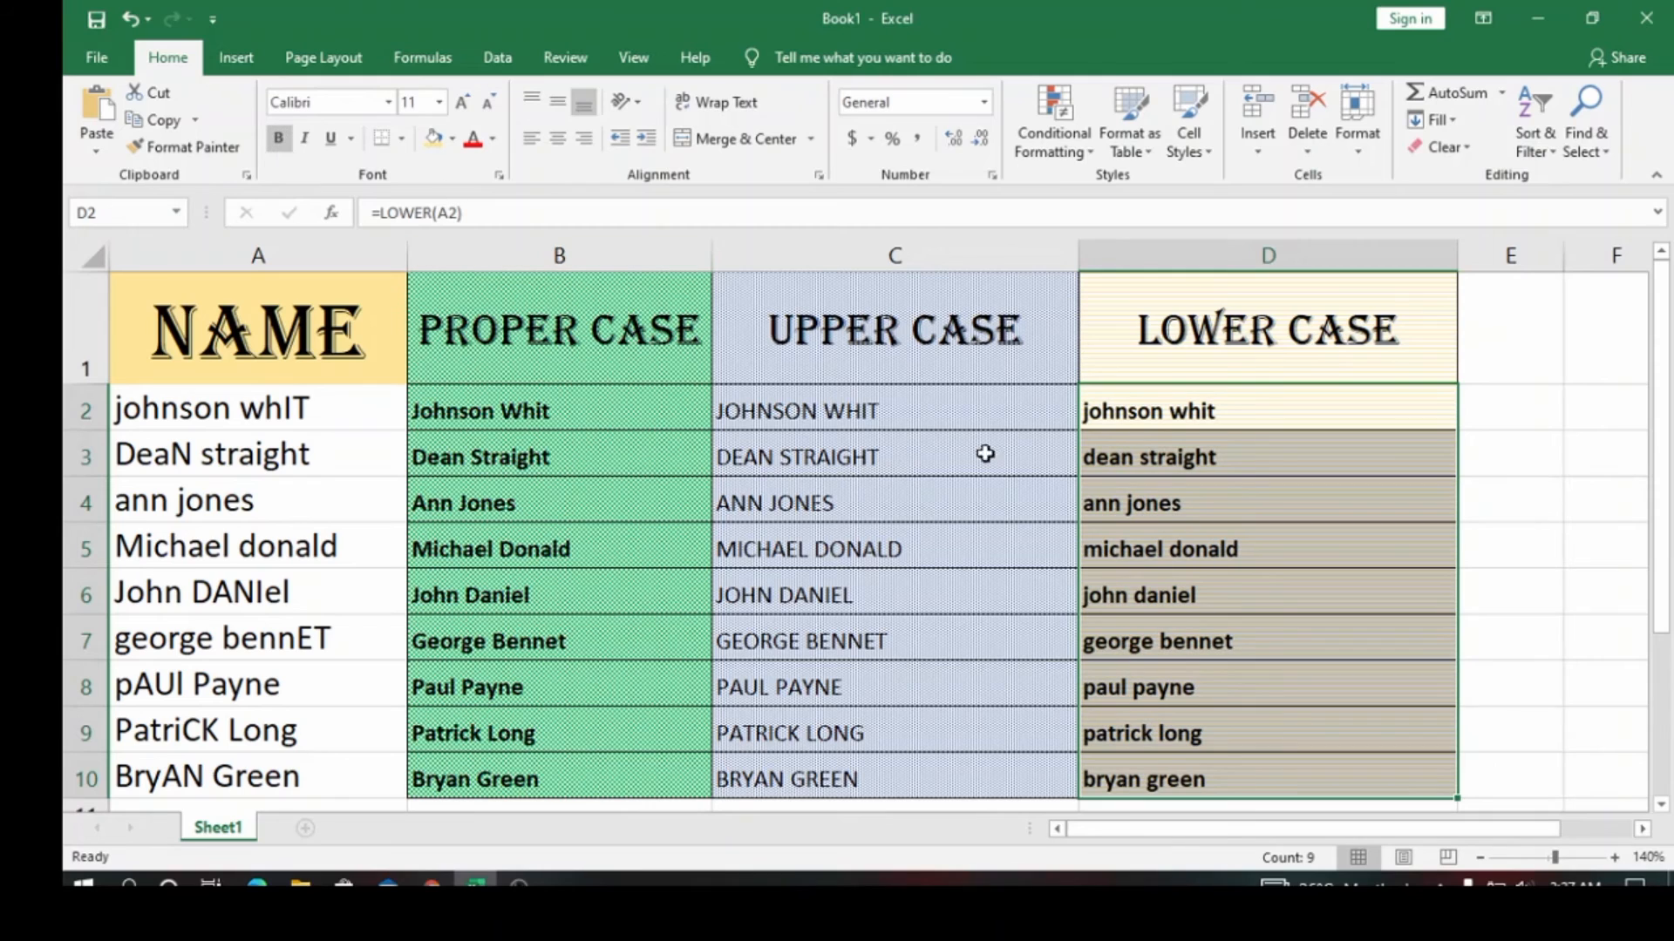
Make the upper-case names in cells C2 to C10 bold.
drag(892, 412, 922, 774)
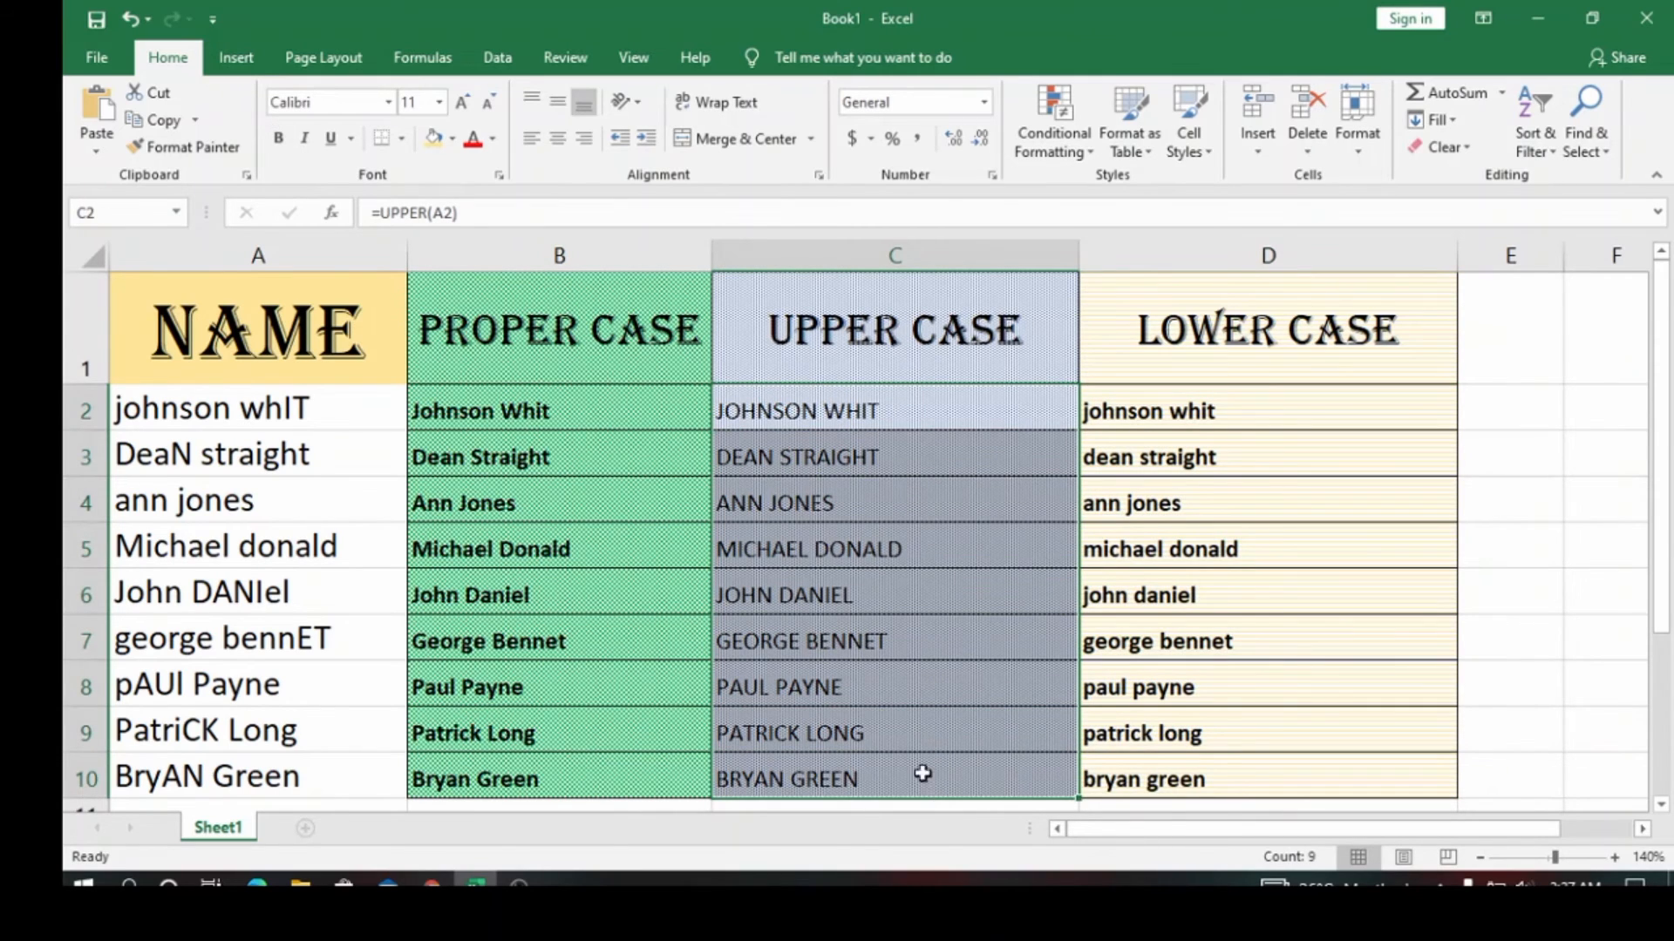
click(278, 139)
click(1321, 499)
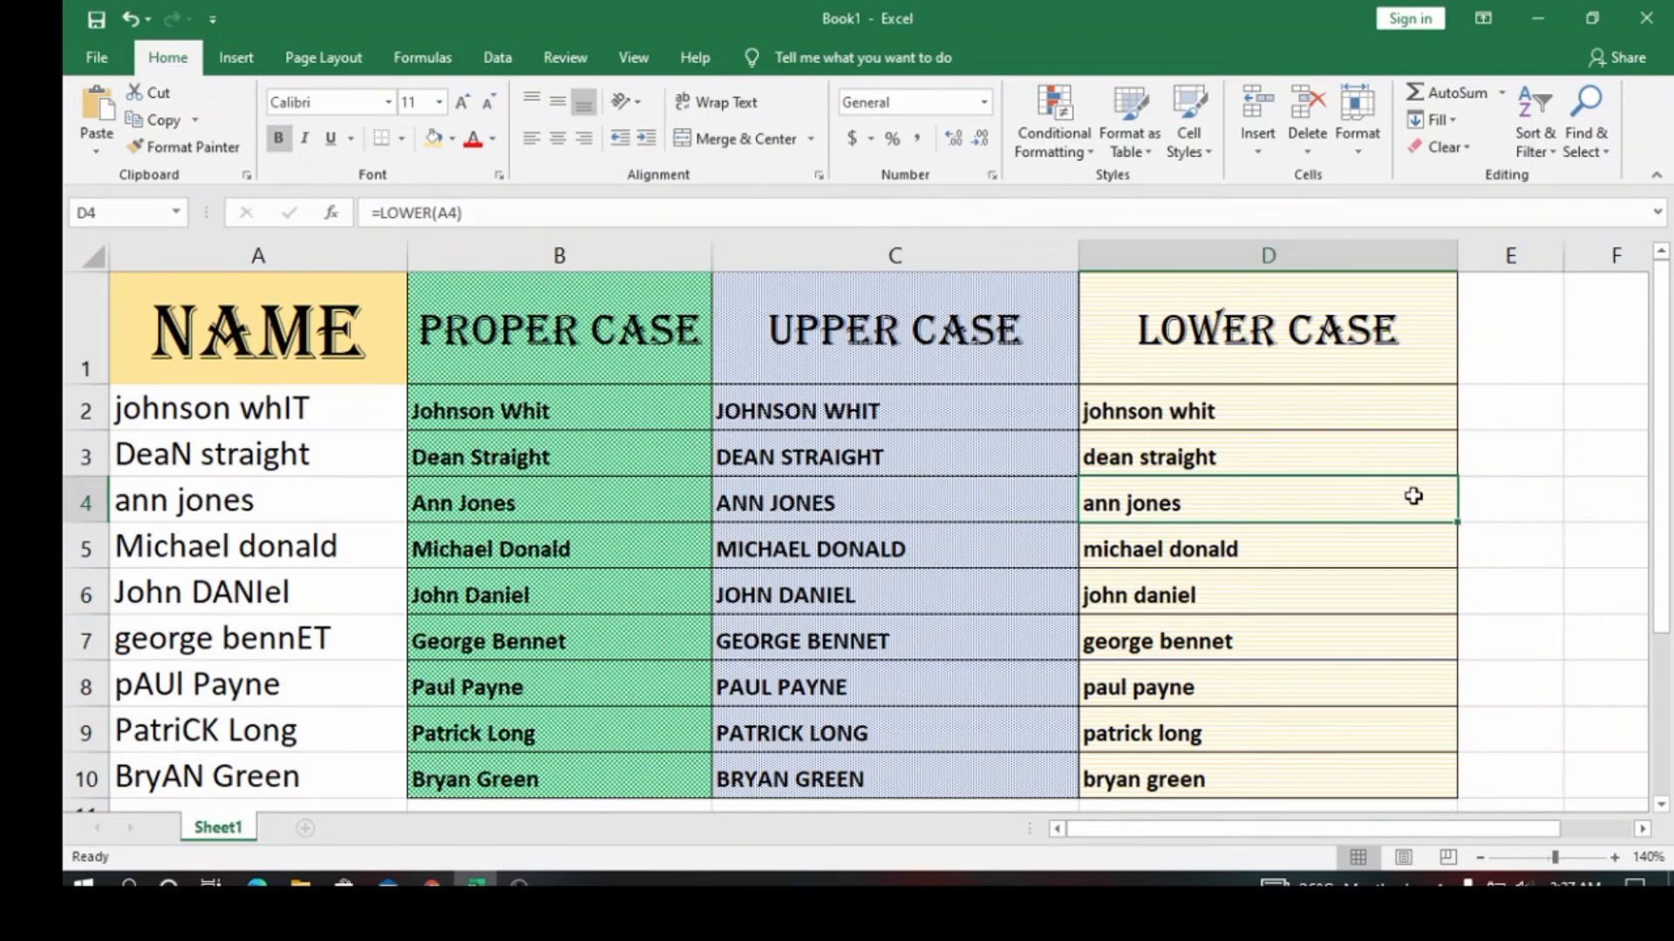
Review the PROPER, UPPER and LOWER formulas in cells B2, C2 and D2 without changing them.
scroll(1489, 507, down, 1)
scroll(1489, 507, up, 1)
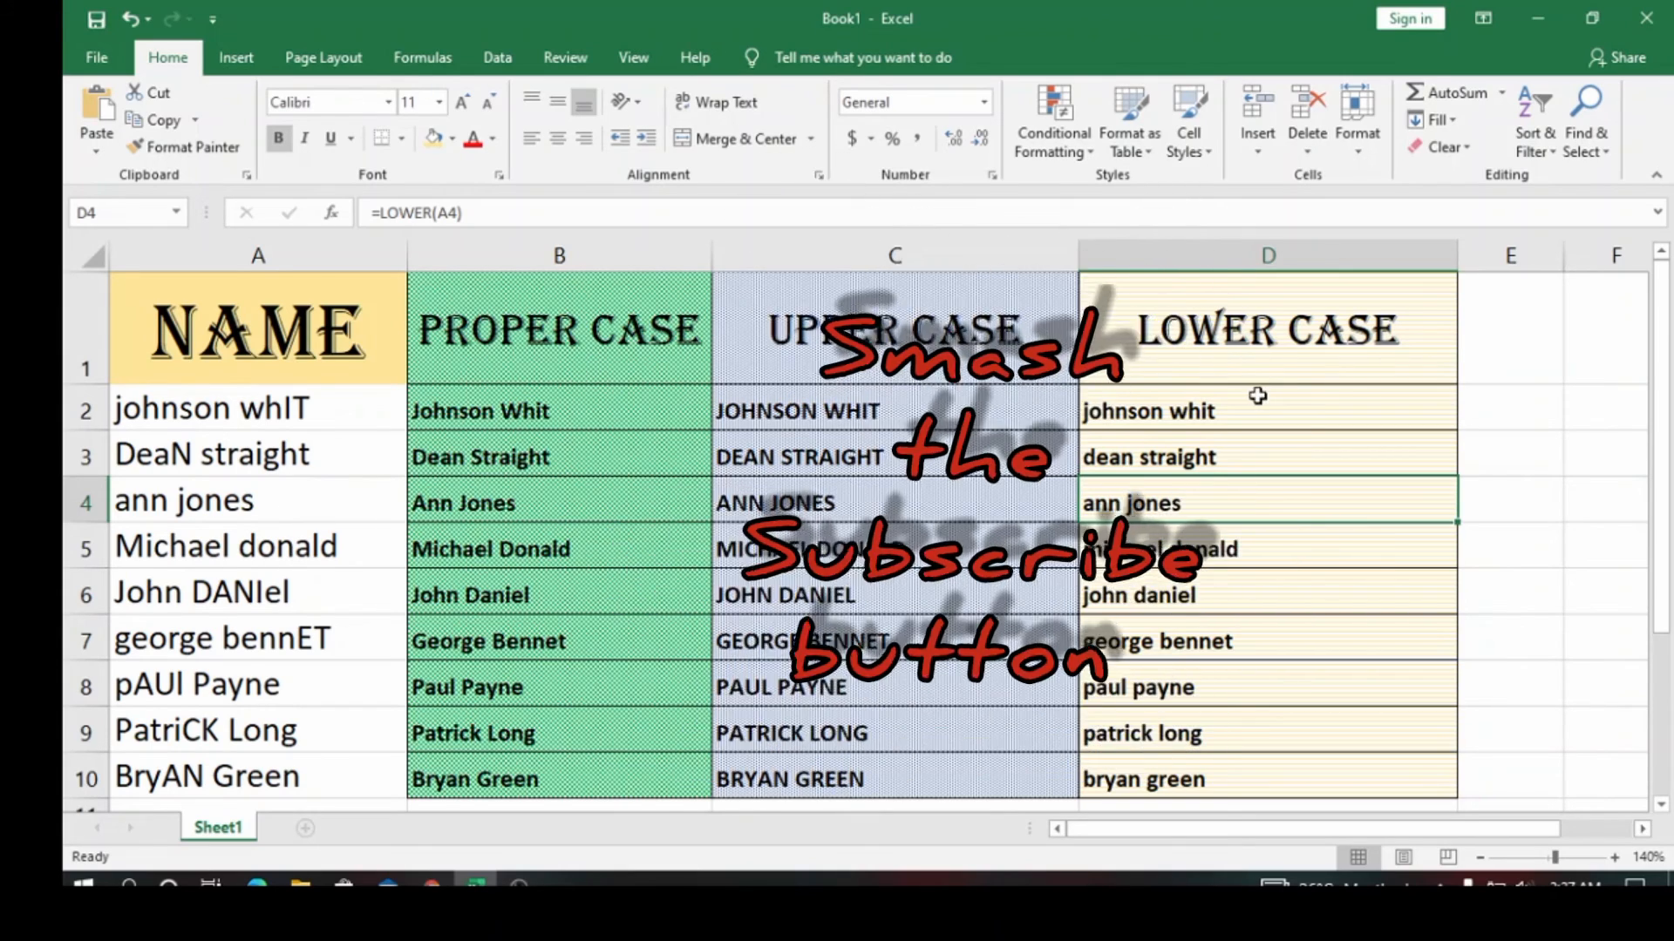
click(502, 418)
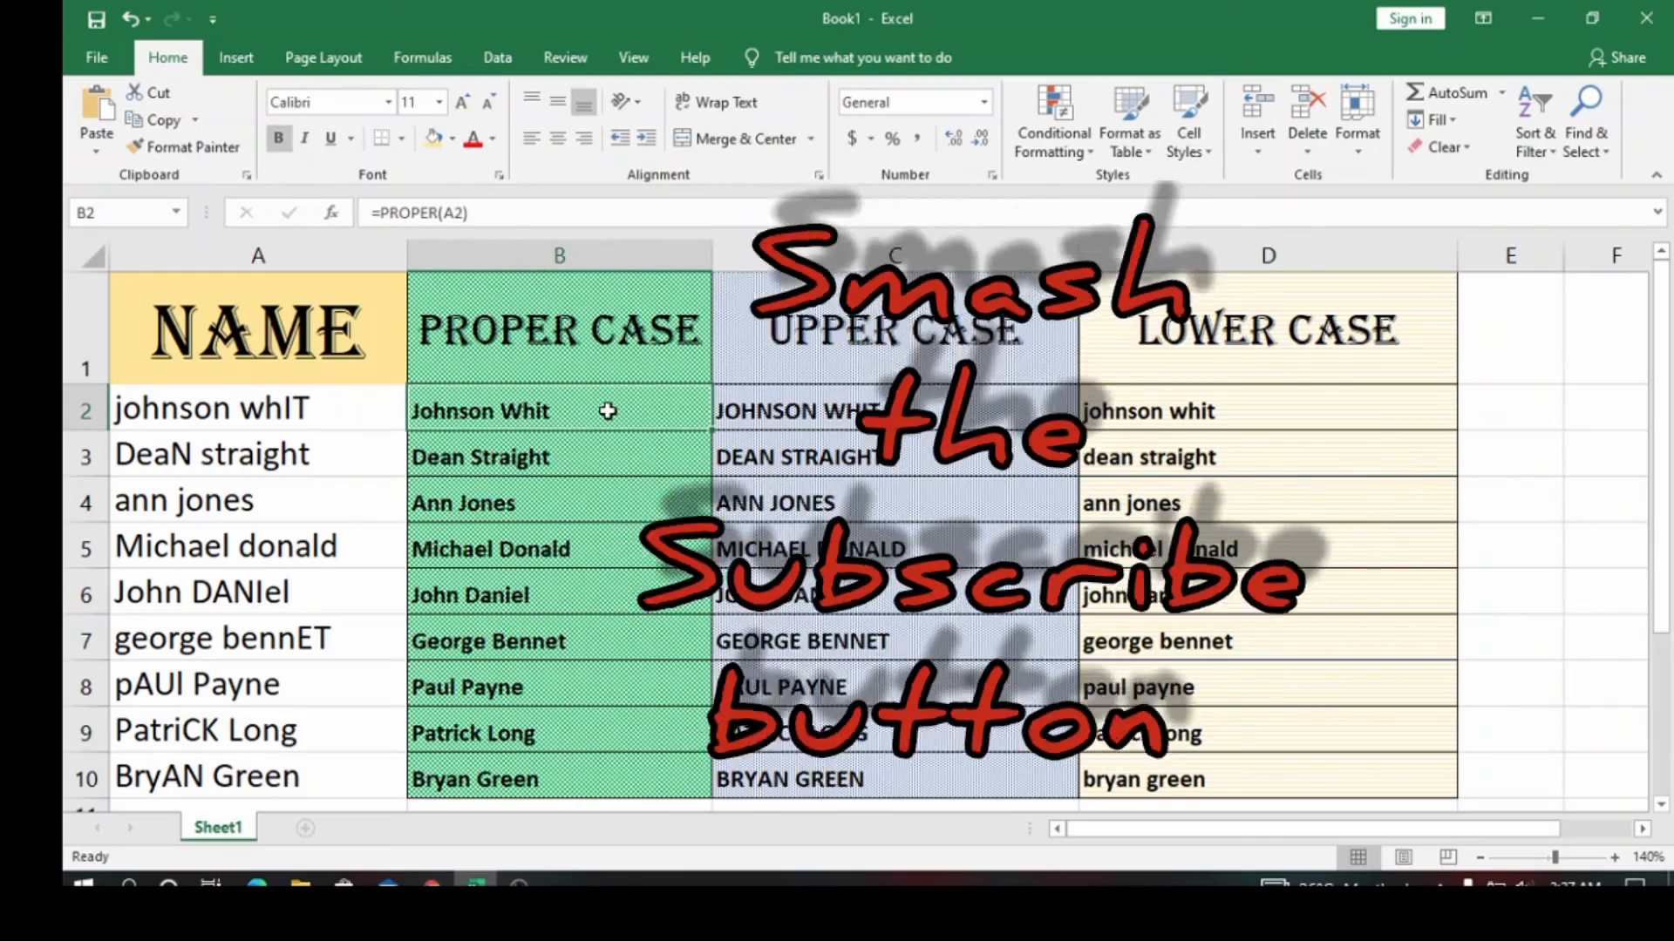
double_click(601, 410)
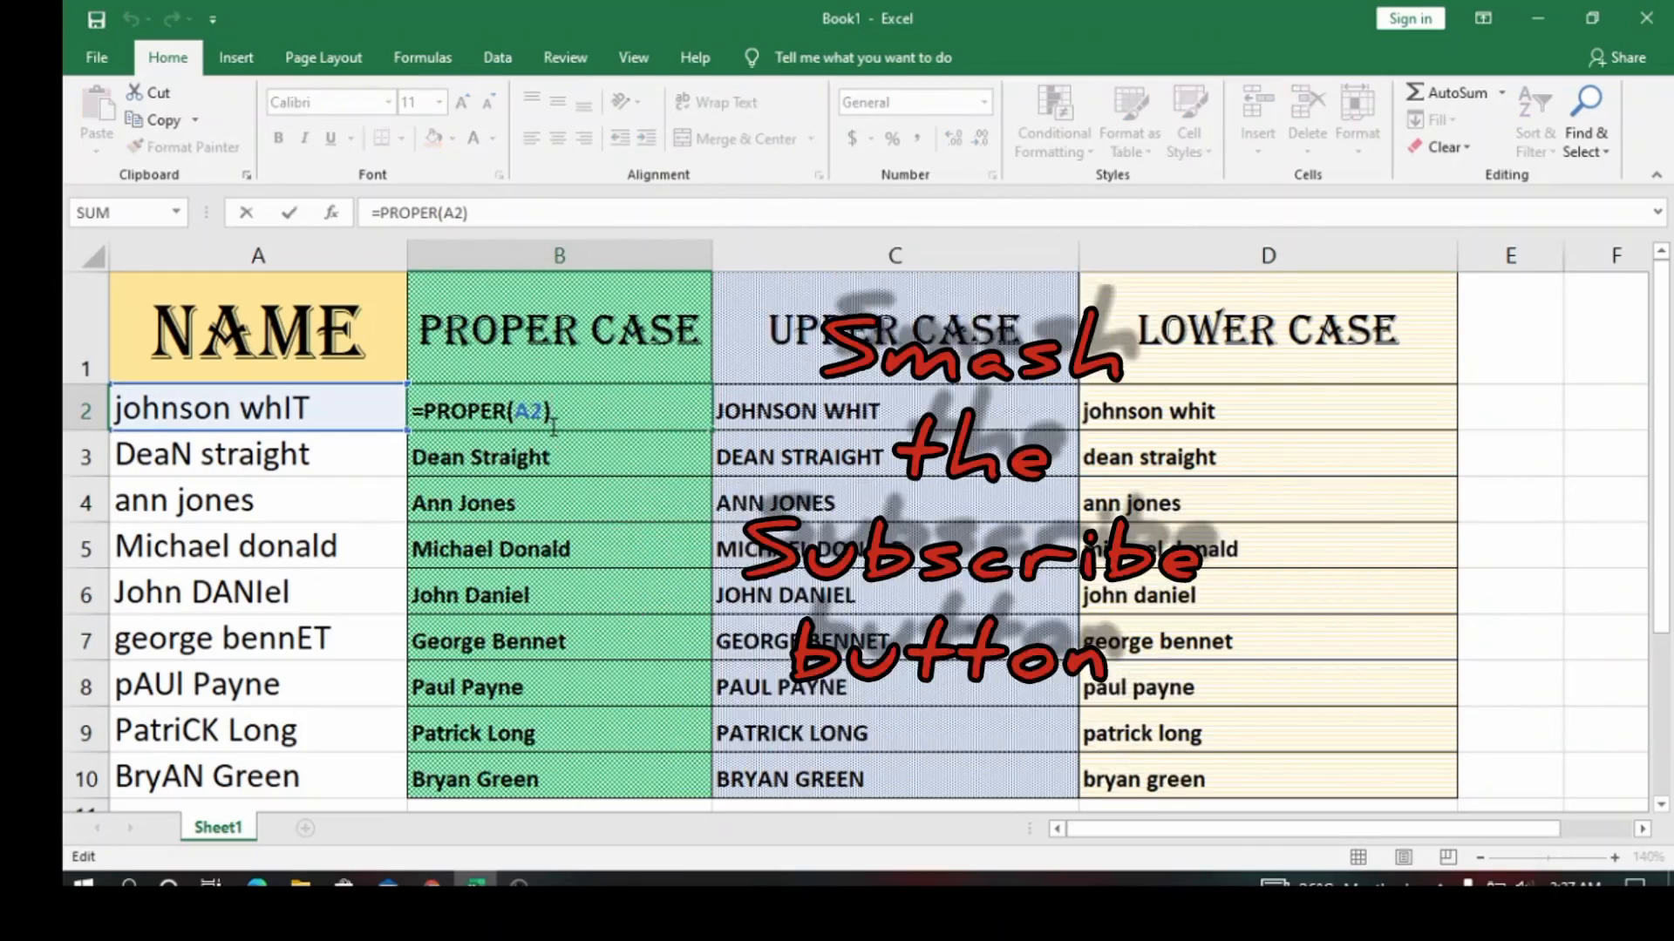
double_click(982, 406)
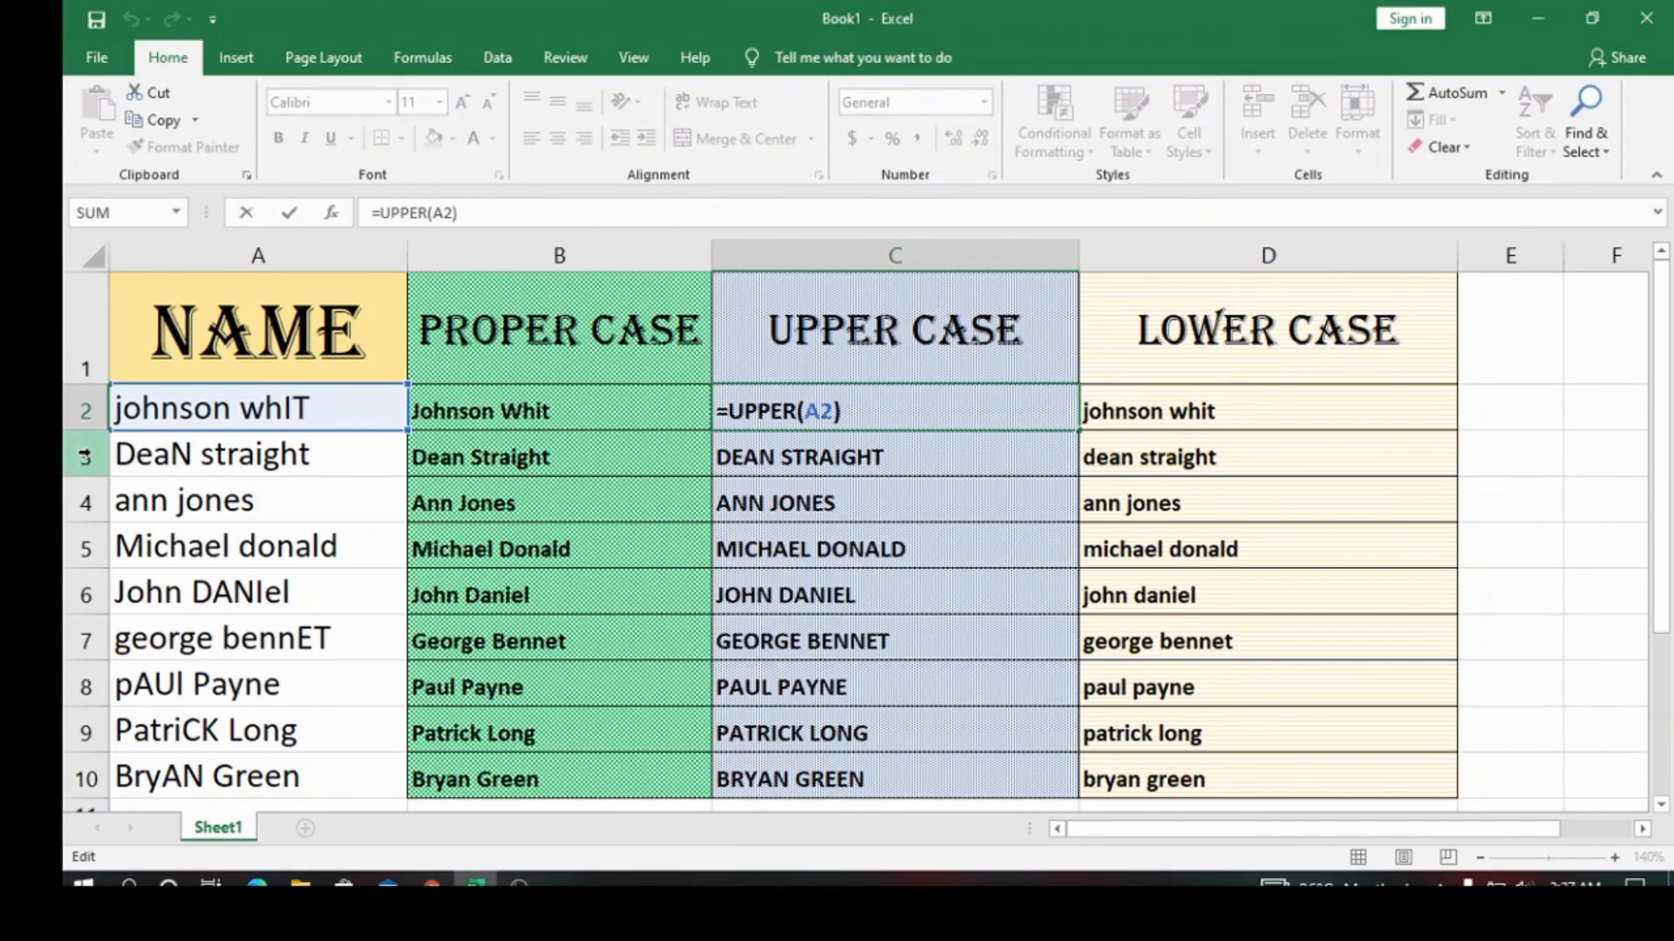
double_click(1243, 415)
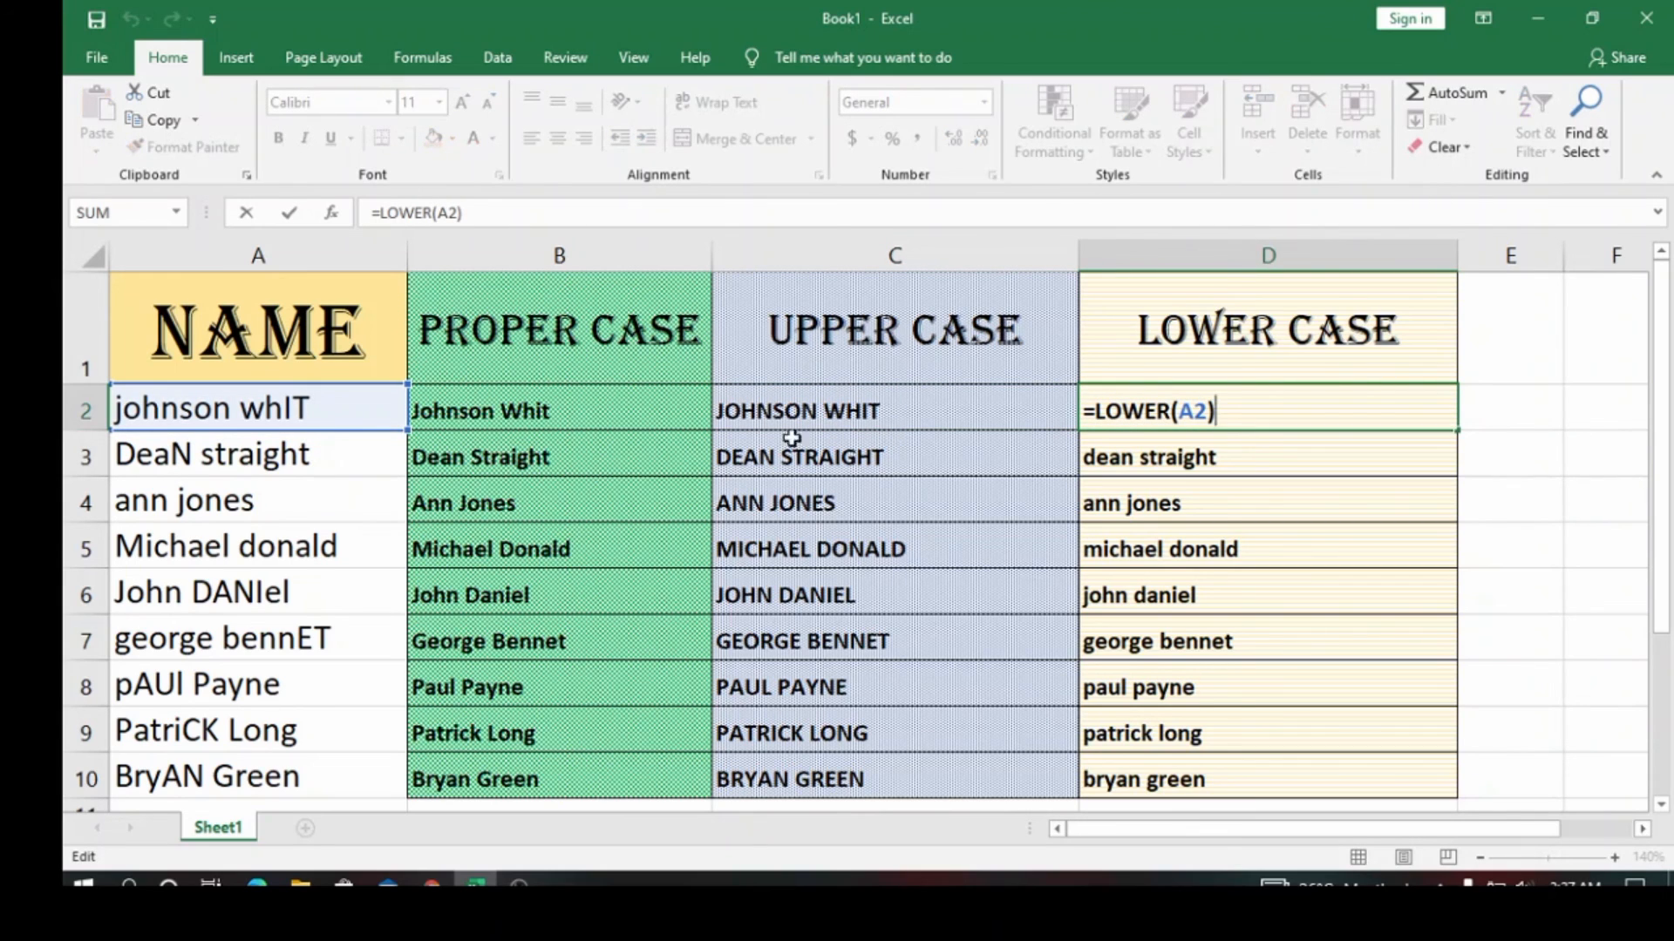
key(Return)
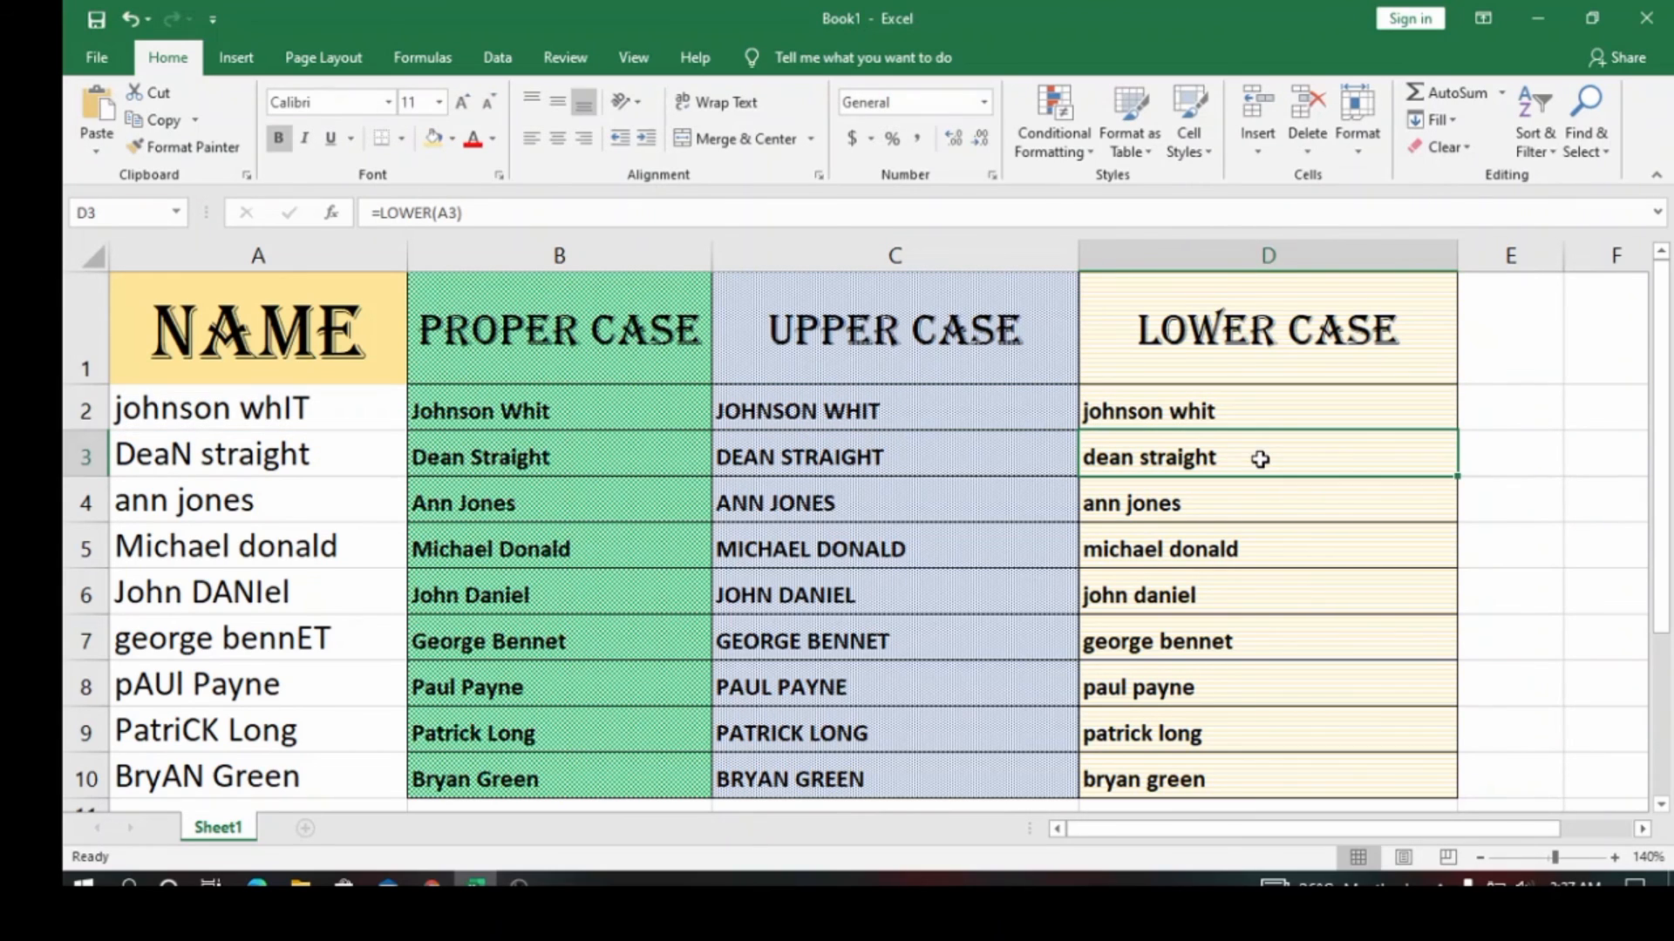